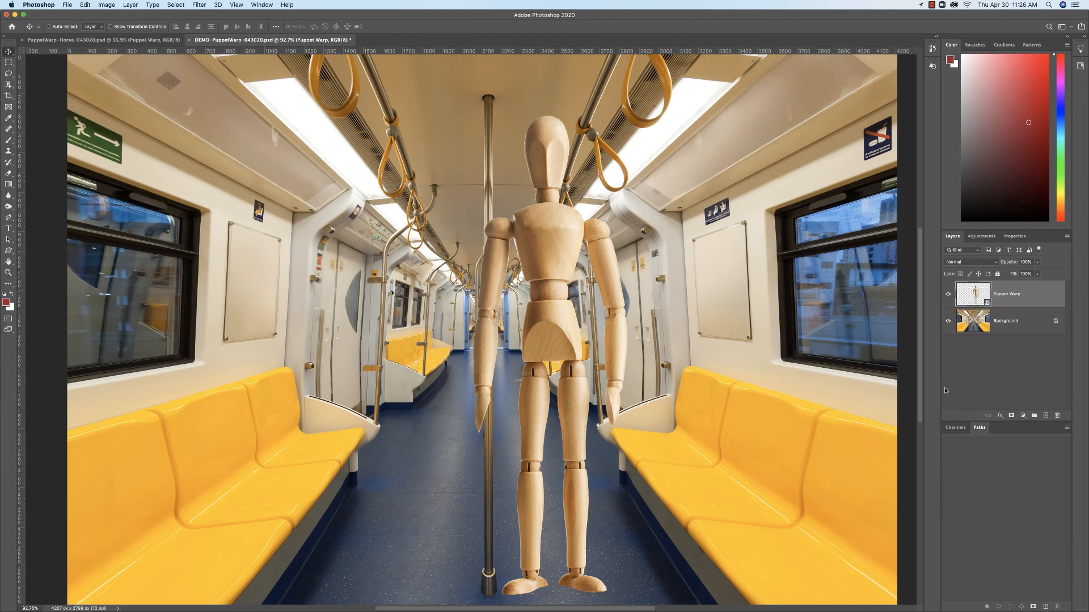
Step: Start Puppet Warp on the mannequin layer, and toggle its mesh display off and back on
click(85, 5)
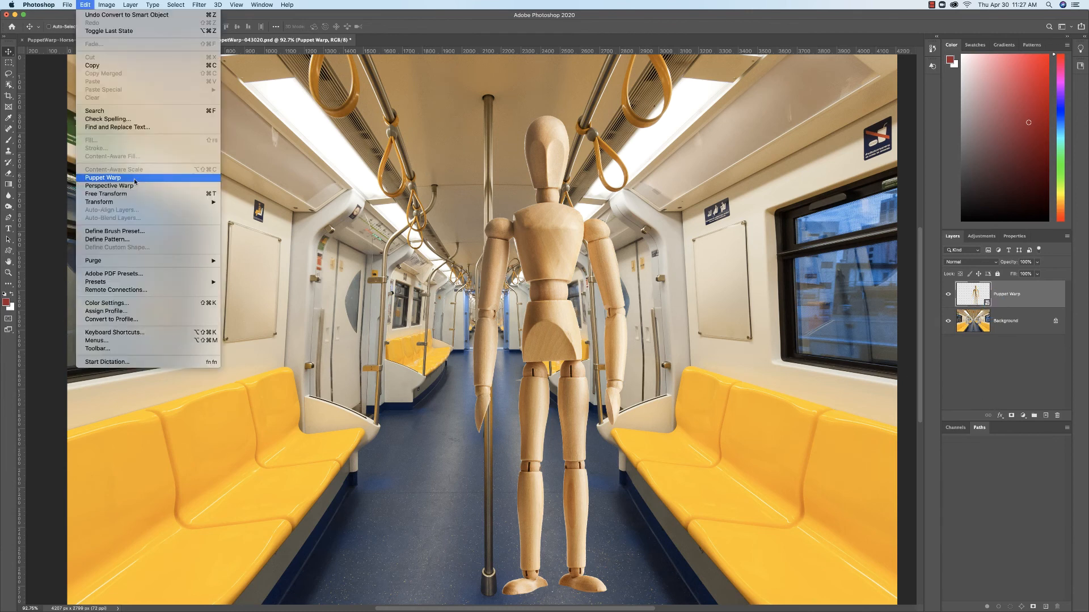
click(135, 181)
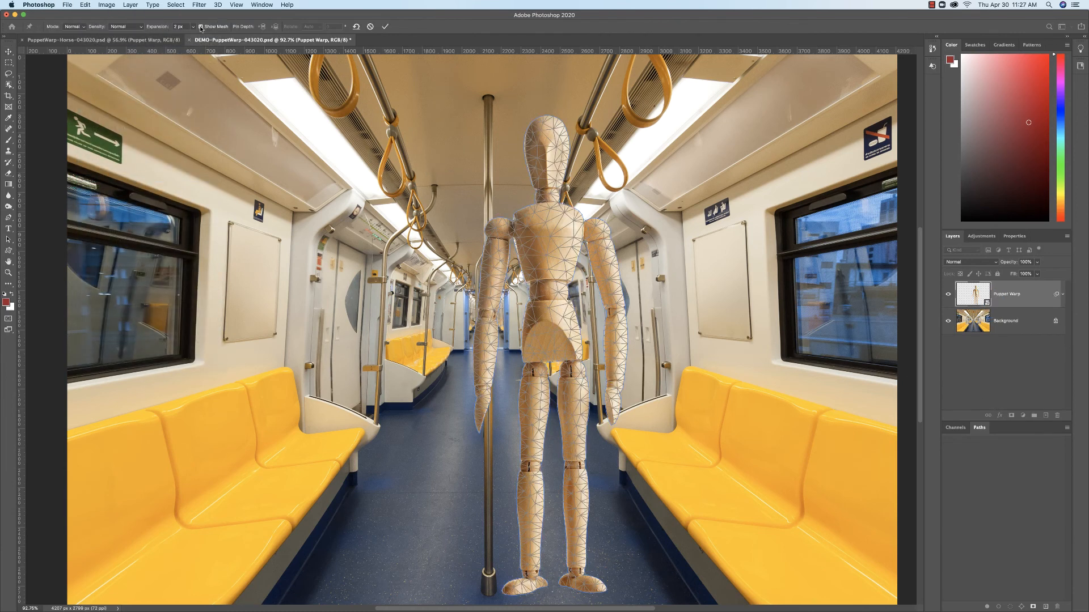
click(200, 26)
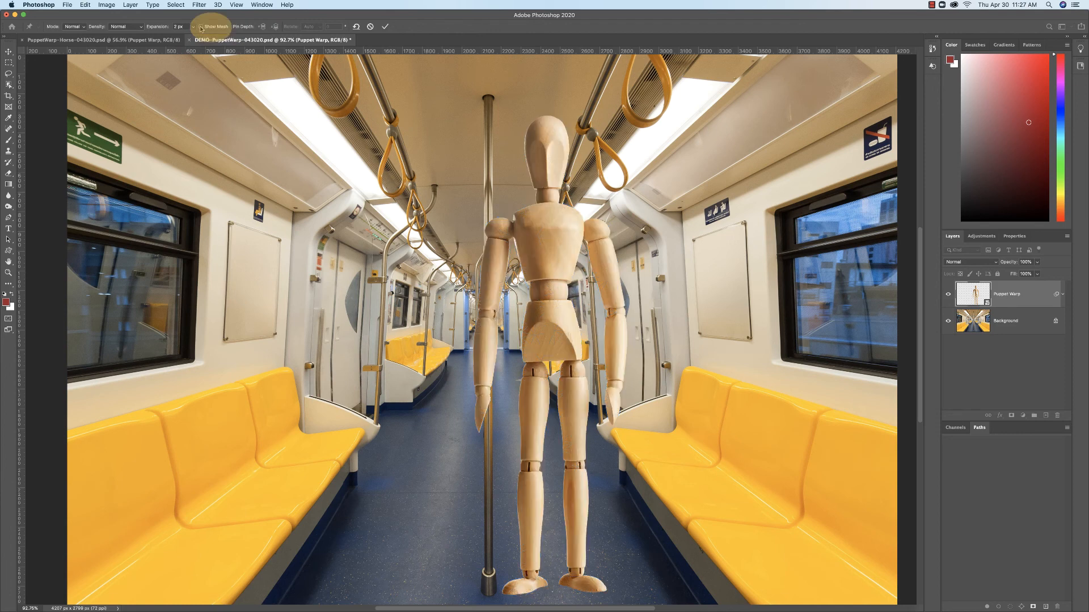
click(201, 27)
Step: Pin the mannequin's head, pelvis, both feet and both hip joints
click(545, 147)
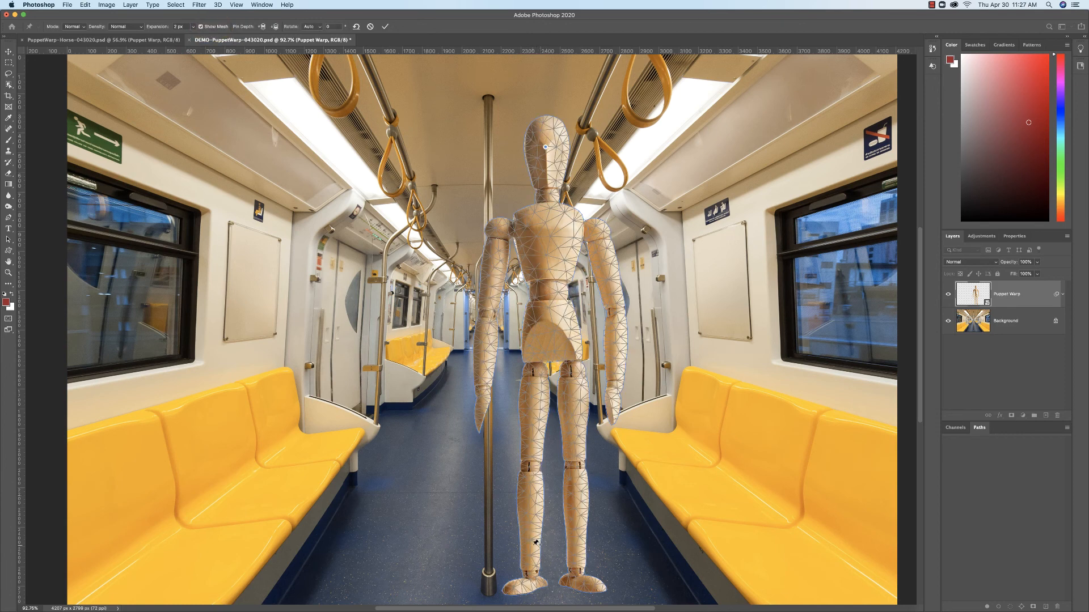
drag(535, 543, 564, 527)
click(550, 333)
mouse_move(537, 582)
mouse_down()
mouse_move(541, 530)
mouse_move(536, 593)
mouse_move(533, 510)
mouse_move(533, 592)
mouse_up()
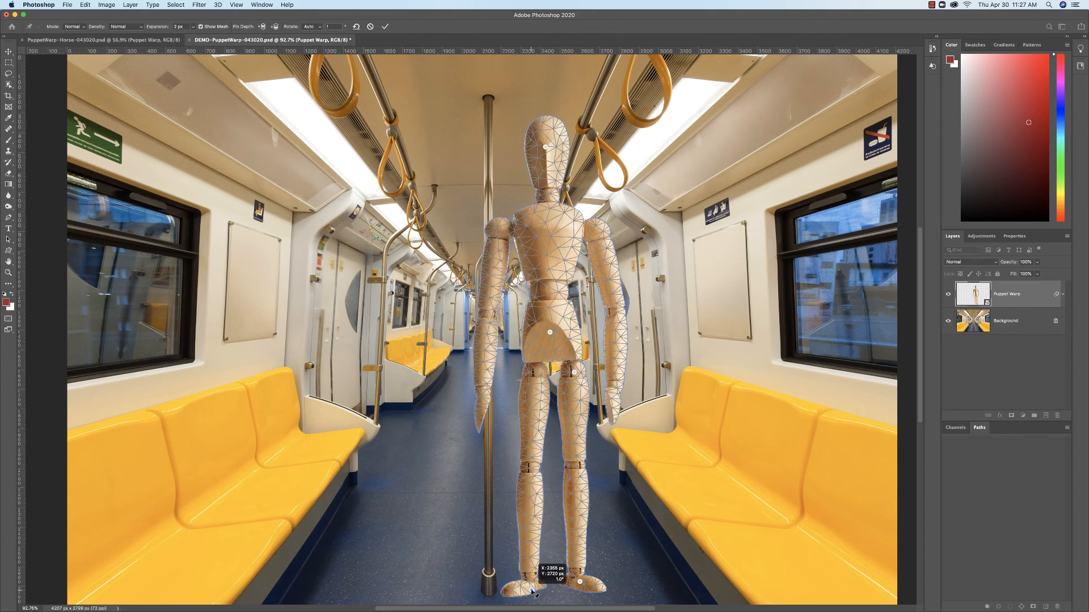
scroll(527, 482, right, 2)
click(512, 377)
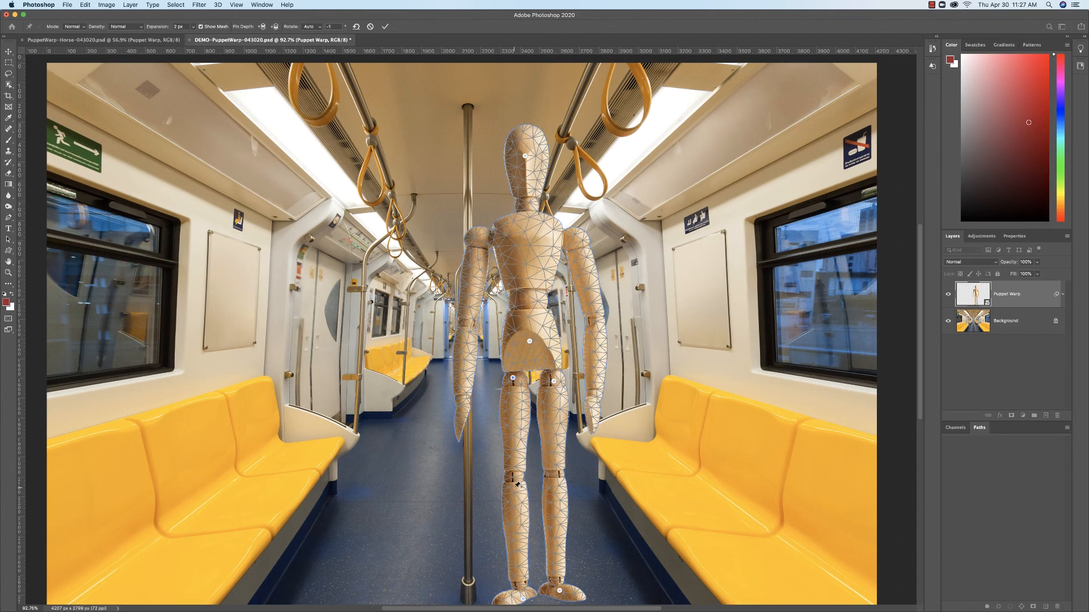
Step: Pin the knee of the pole-side leg and pull it outward toward the pole
drag(513, 475, 490, 474)
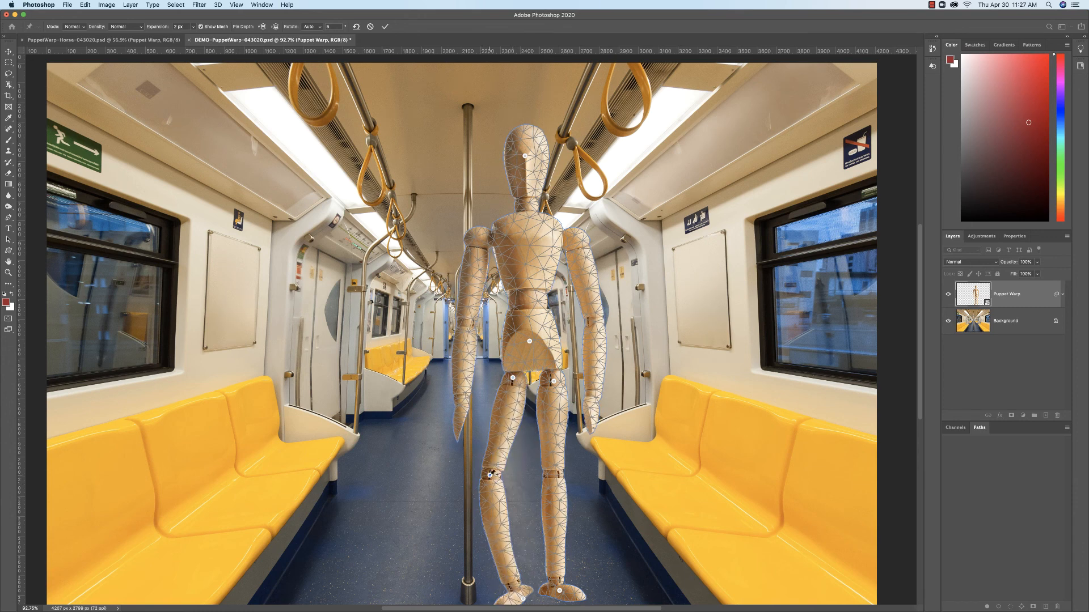
scroll(568, 500, down, 2)
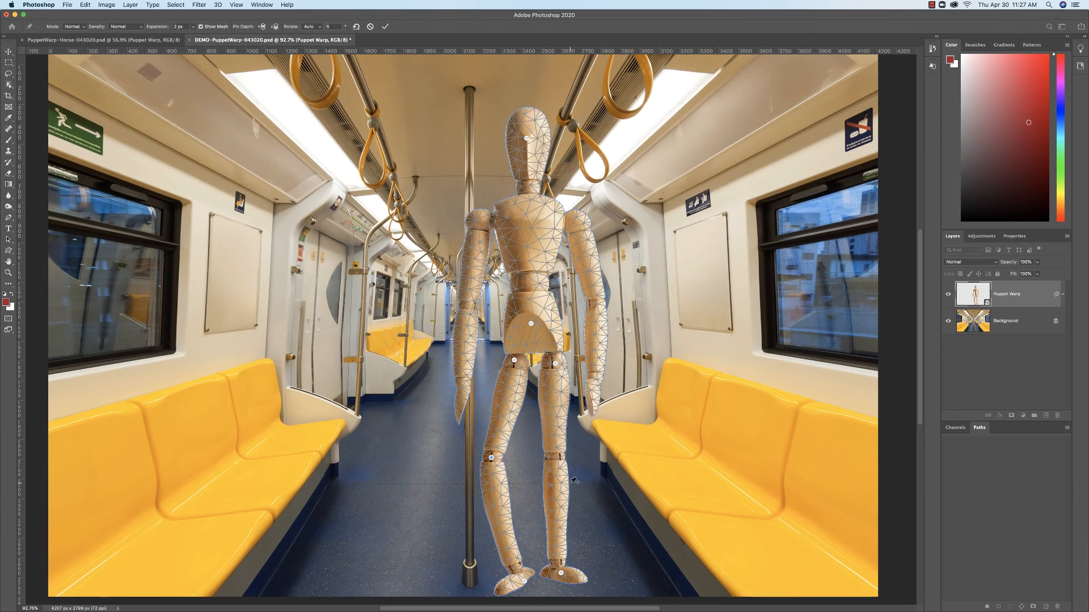
scroll(574, 479, up, 1)
scroll(574, 479, left, 1)
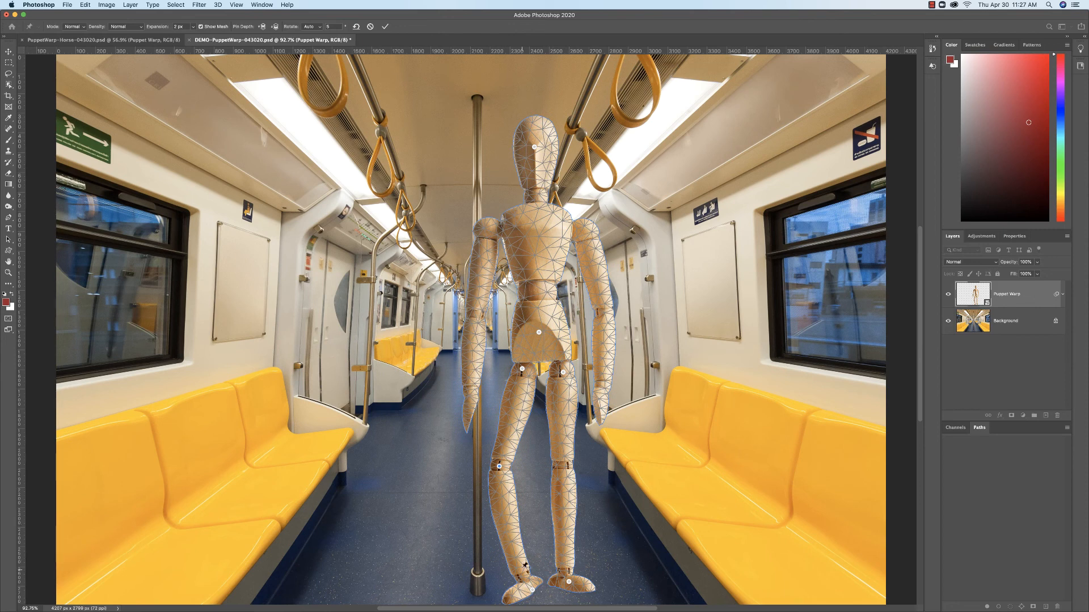
Step: Pin the pole-side foot at the toe and heel, and try rotating the foot about its heel pin
drag(532, 592, 503, 594)
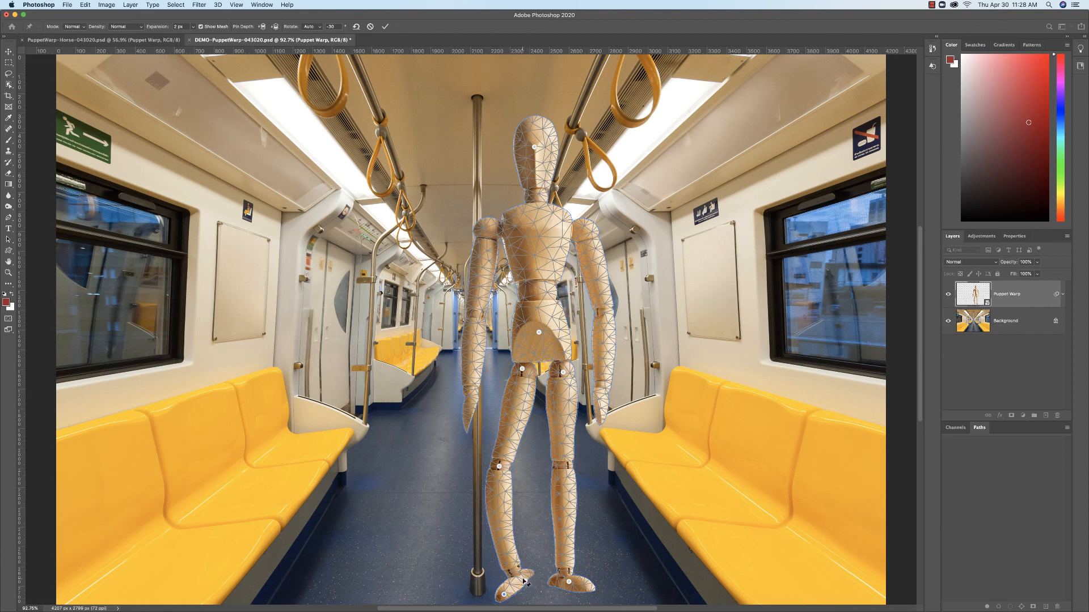
click(525, 581)
key(alt)
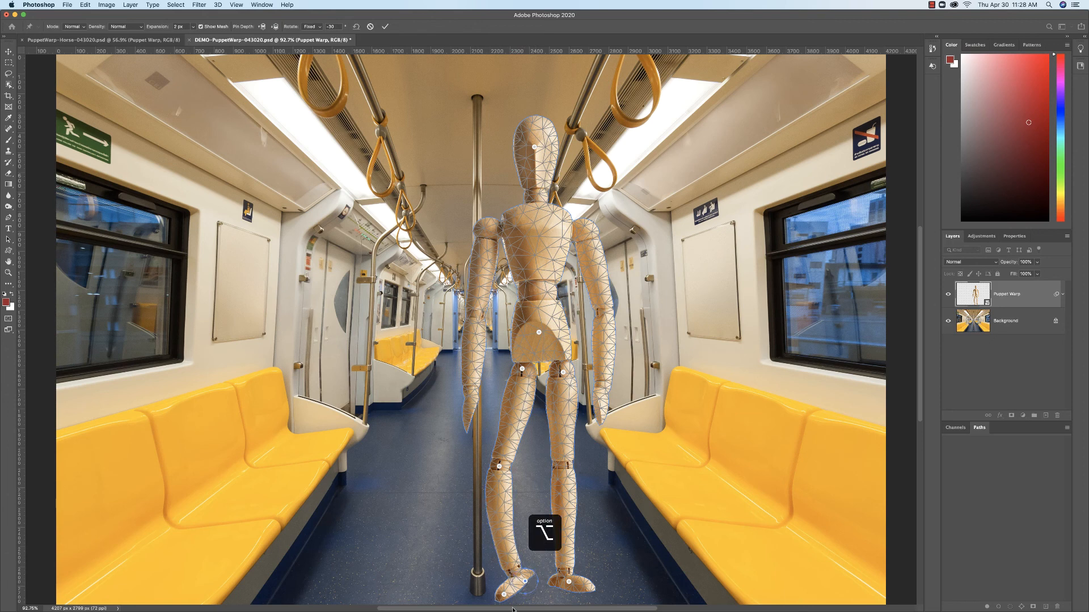
scroll(537, 565, up, 5)
drag(537, 565, 556, 590)
scroll(556, 590, down, 5)
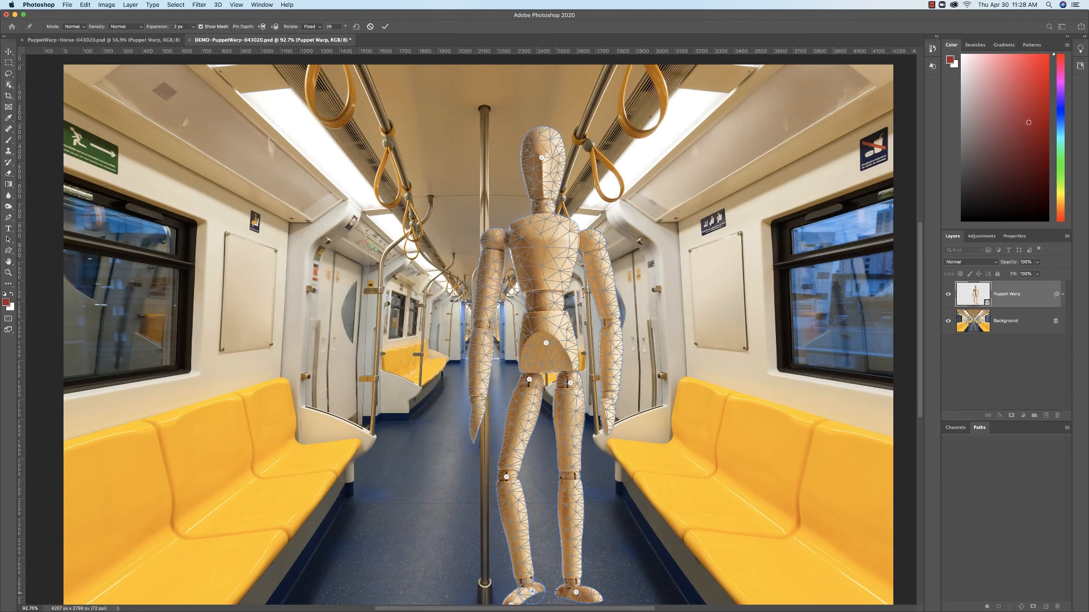
Step: Pin the chest and the pole-side arm's shoulder, elbow and wrist
click(493, 233)
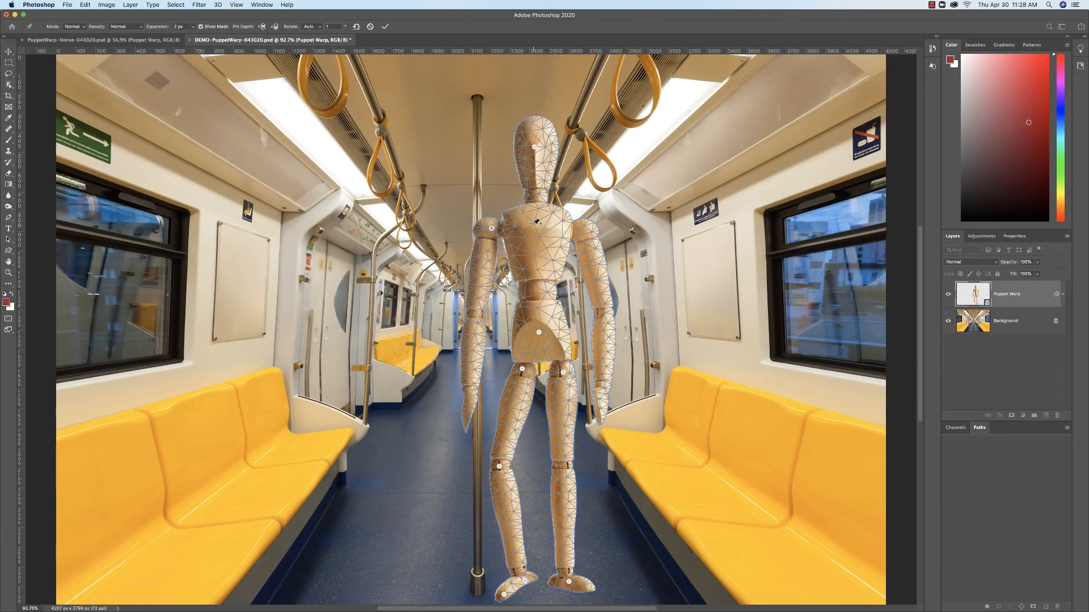
click(537, 224)
click(477, 319)
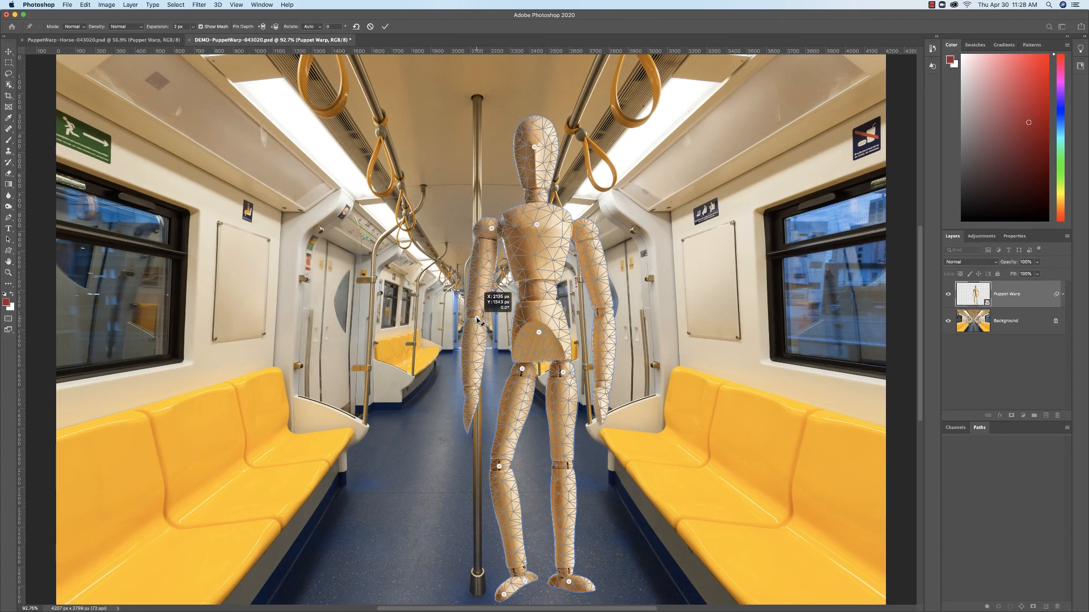
key(shift)
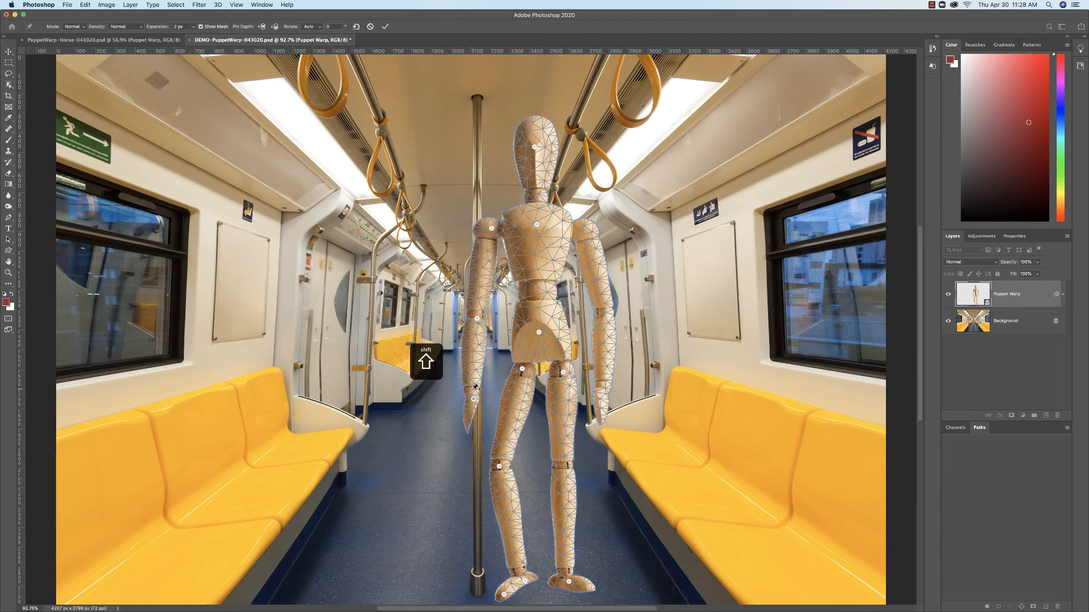
shift+click(478, 320)
Step: Bend the pole-side arm outward at the elbow, pin the fingertips on the pole, and straighten the forearm with the elbow and wrist pins
drag(480, 321, 461, 313)
click(454, 393)
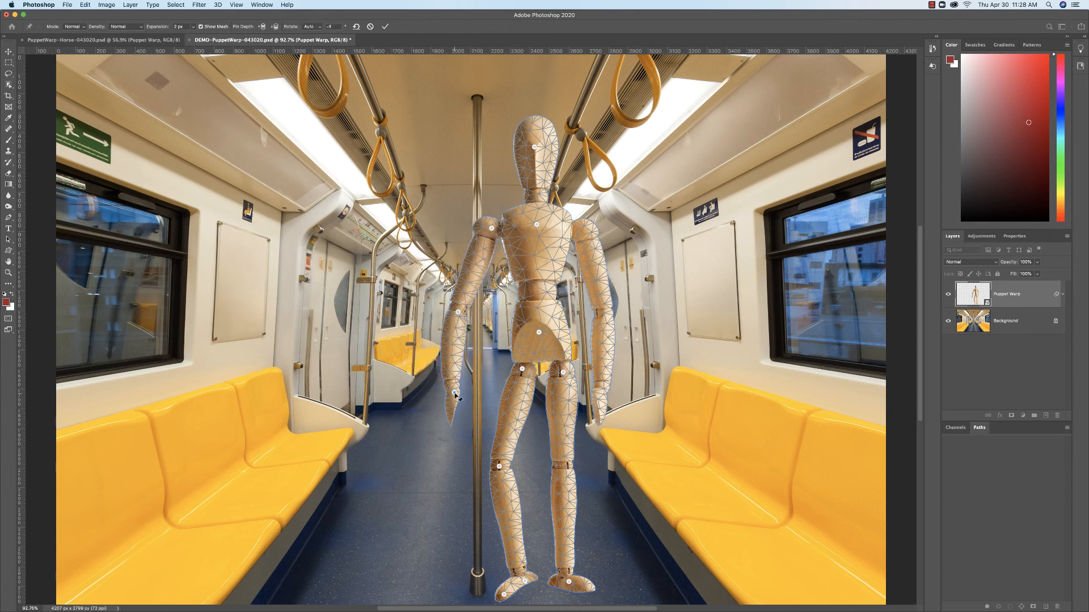
scroll(458, 390, right, 1)
drag(444, 395, 470, 378)
click(470, 387)
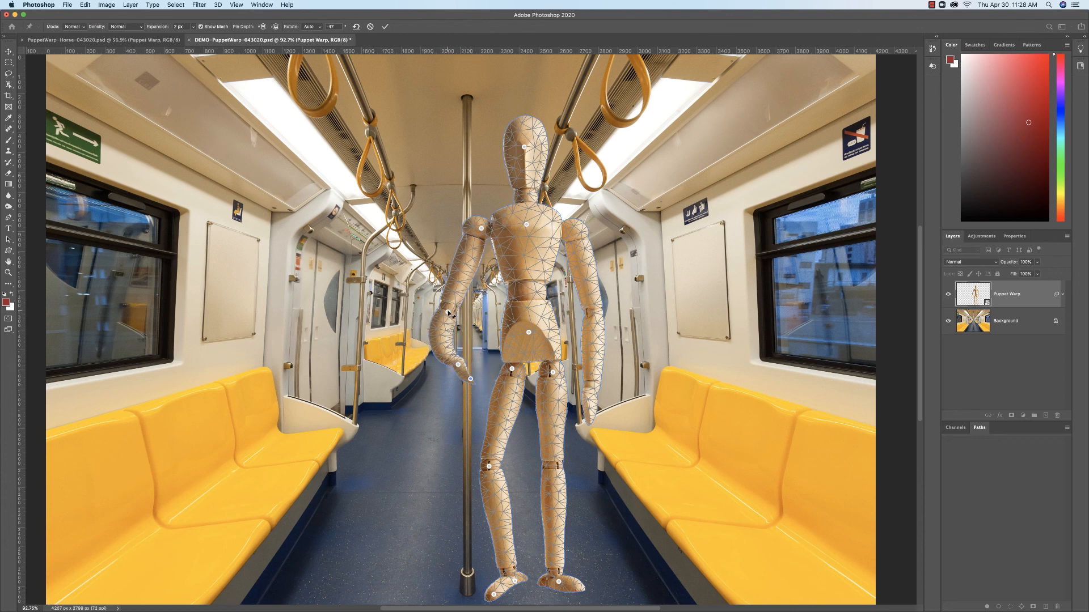
drag(449, 314, 444, 294)
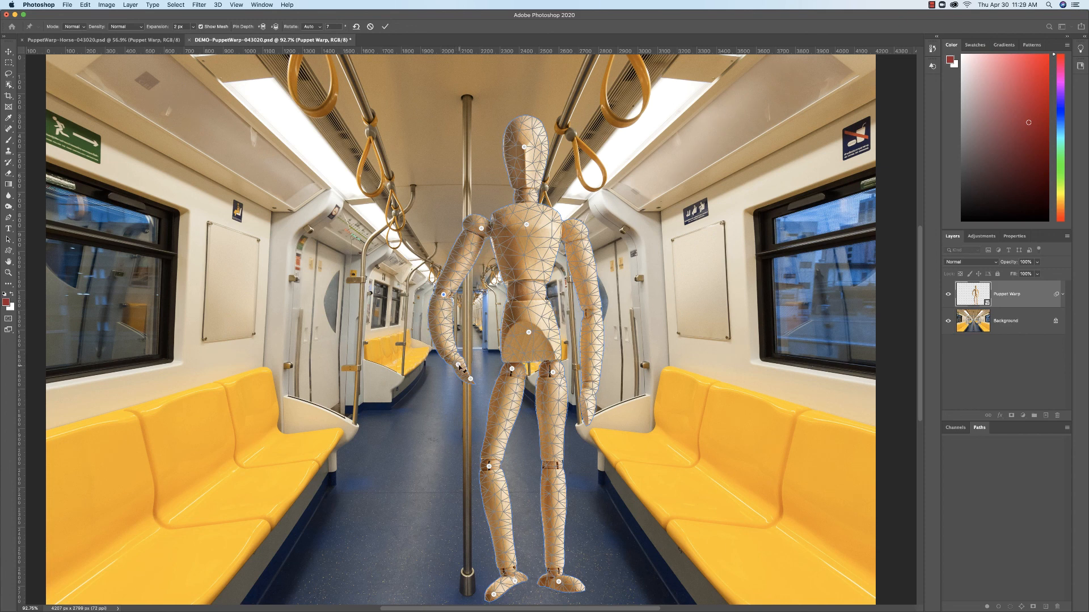
drag(458, 365, 435, 367)
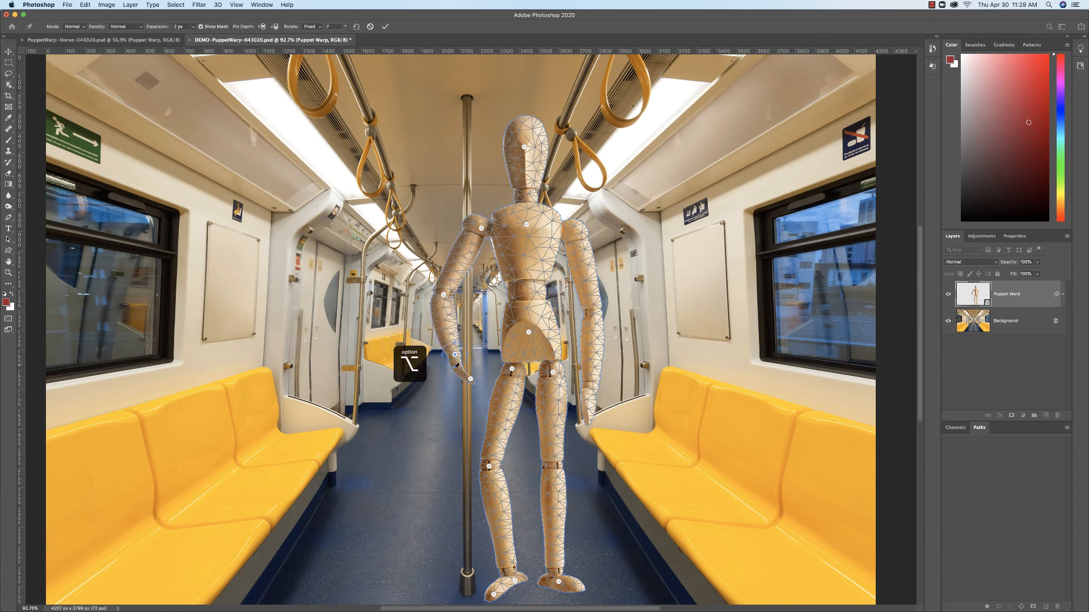
Step: Pin the neck and tilt the head toward the pole
click(525, 147)
click(531, 195)
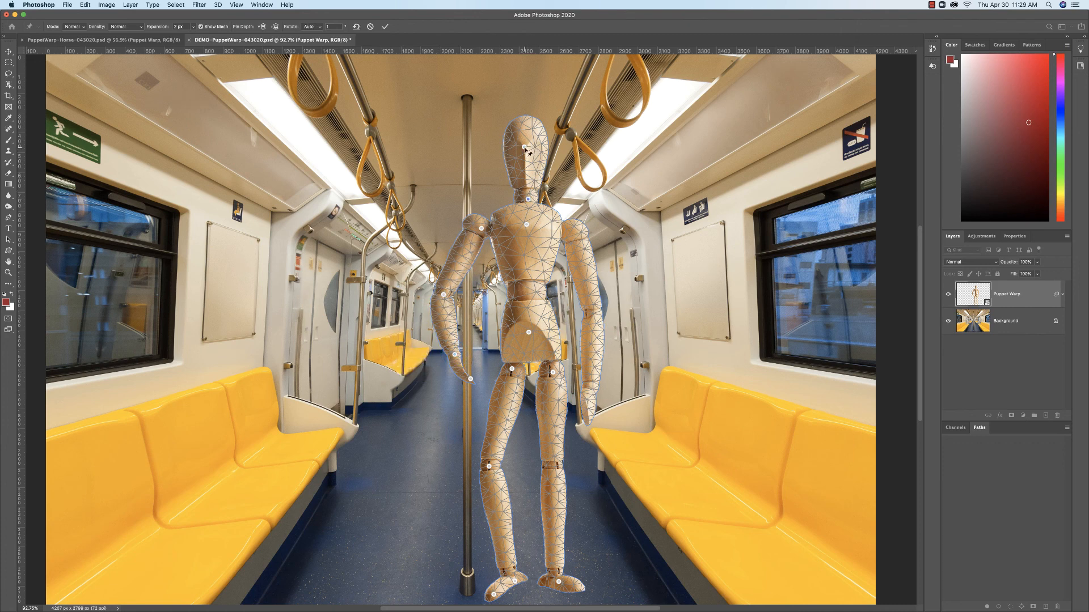
drag(525, 147, 512, 147)
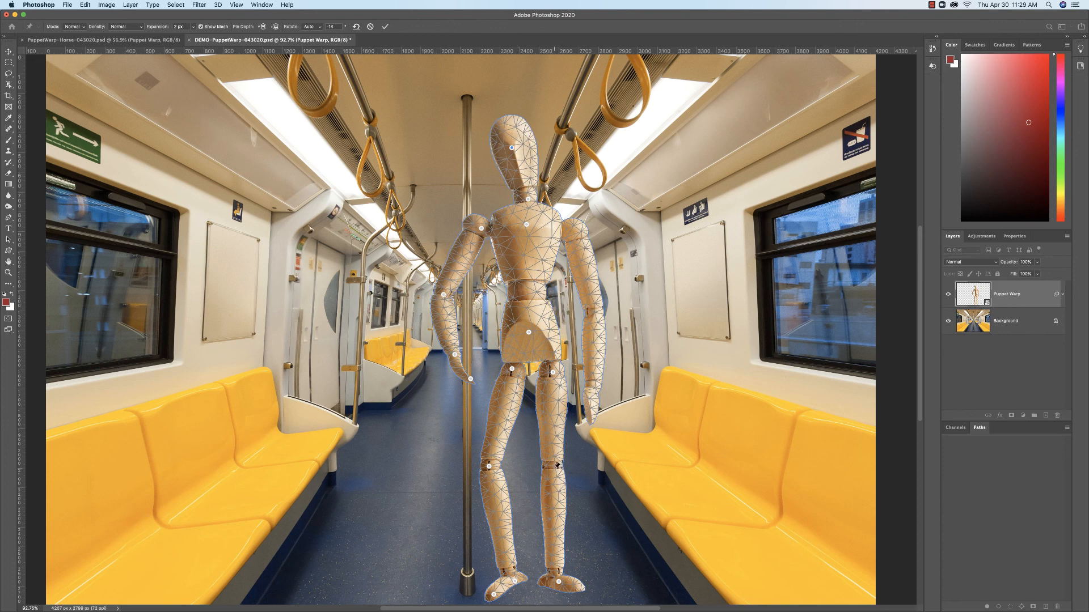
Step: Pin the far leg's knee, bring its foot inward against the other foot, and nudge the pole-side knee outward
click(554, 467)
drag(560, 583, 531, 582)
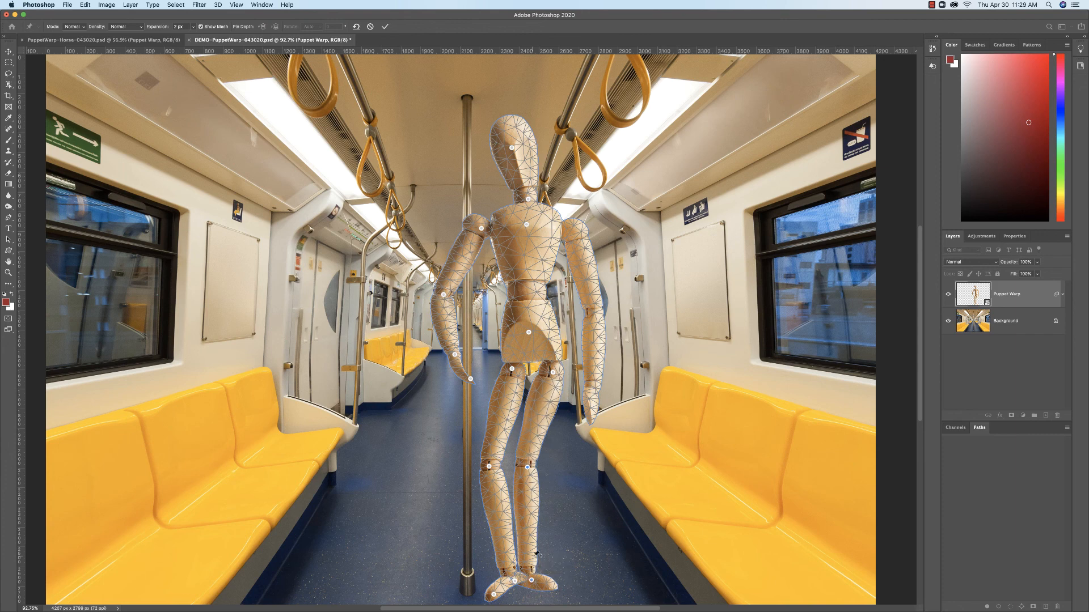
scroll(527, 470, right, 2)
drag(495, 457, 451, 452)
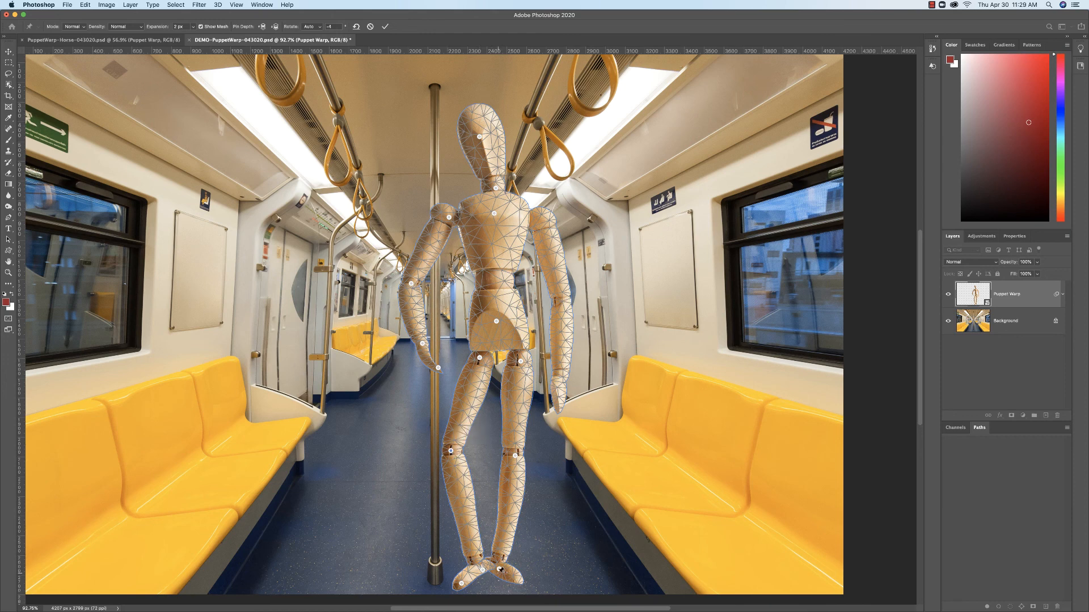
scroll(500, 571, right, 1)
scroll(501, 563, left, 4)
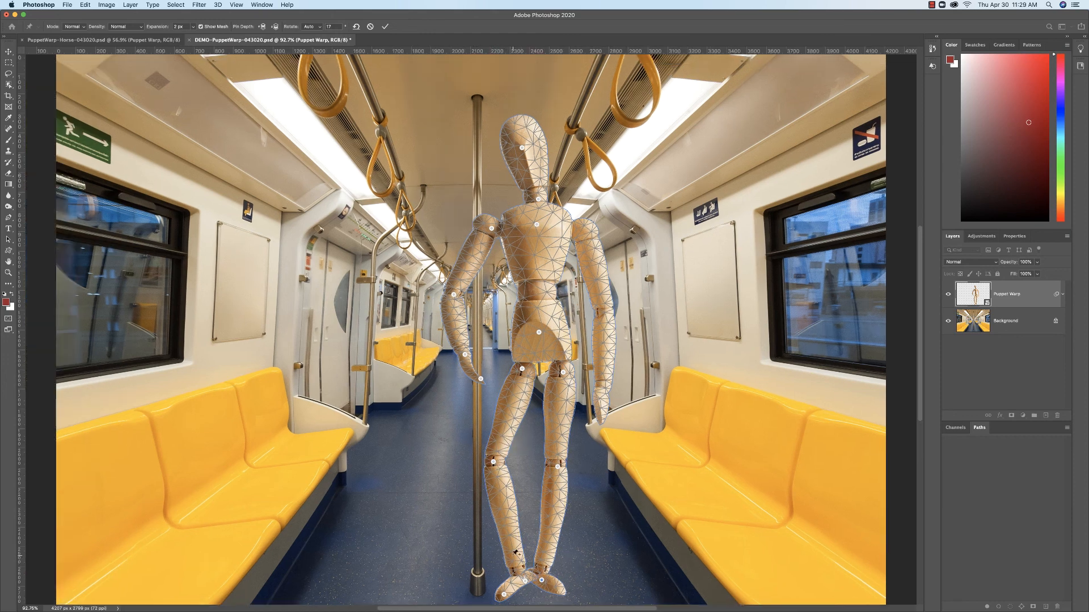
Step: Cross the mannequin's ankles by moving the far foot toward the pole and the pole-side foot away from it, adjusting the pole-side knee to fit
click(541, 582)
drag(541, 580, 506, 564)
scroll(543, 528, right, 1)
drag(482, 463, 494, 453)
scroll(486, 457, left, 1)
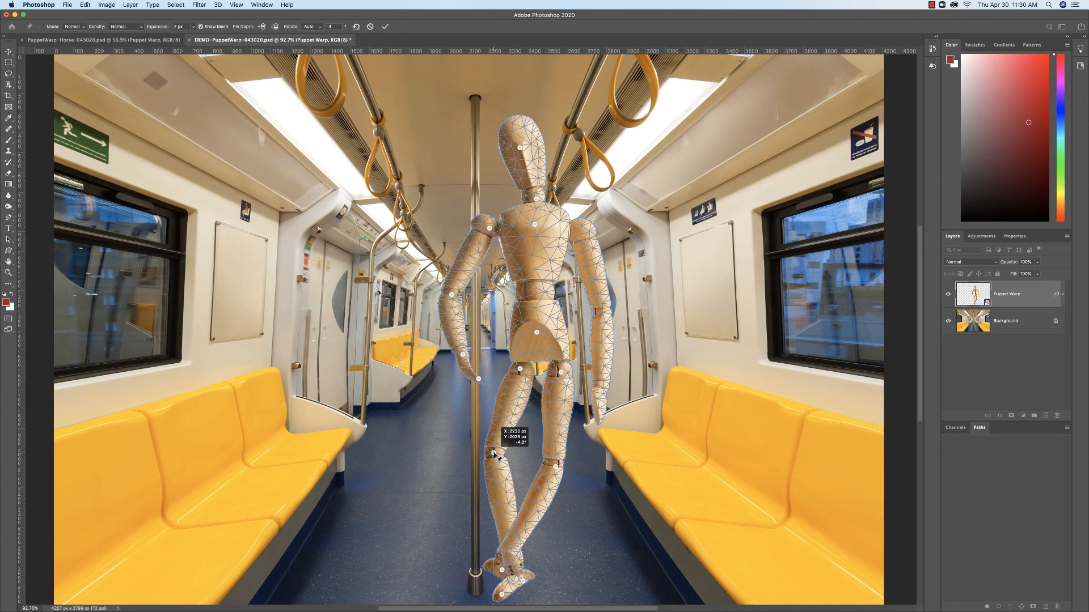
click(522, 582)
drag(502, 596, 535, 596)
scroll(535, 596, right, 5)
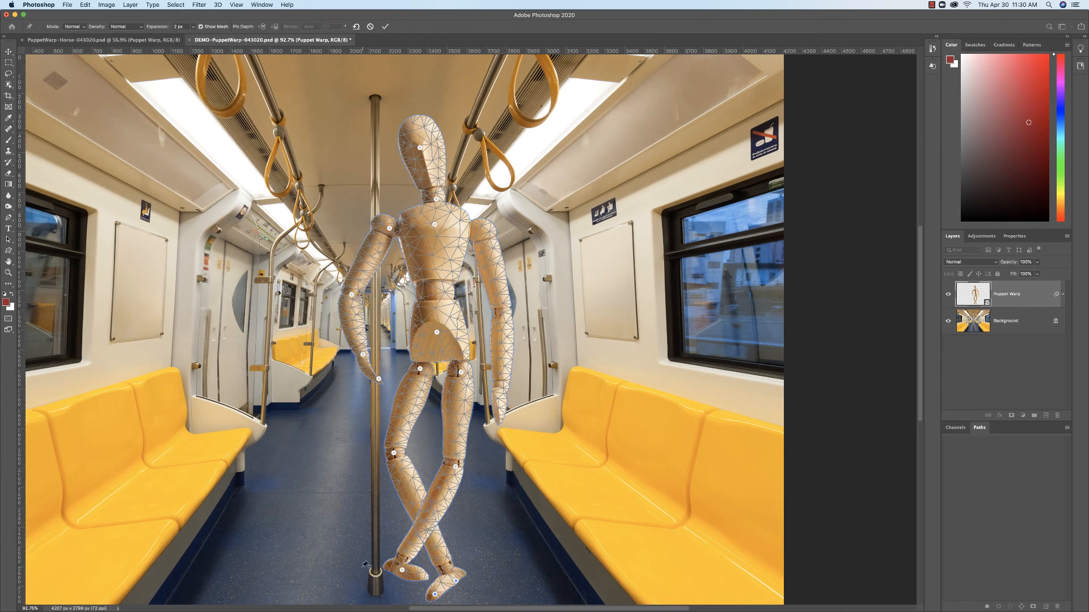
Step: Hide the mesh and set the foot pins' depth so the pole-side leg crosses in front of the other leg
click(201, 26)
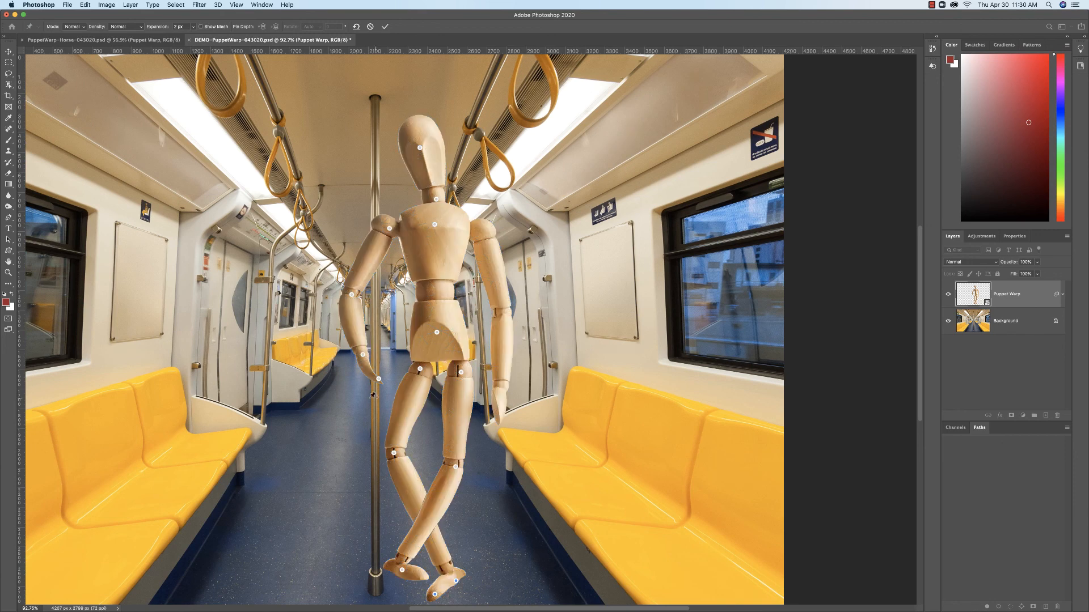
click(435, 595)
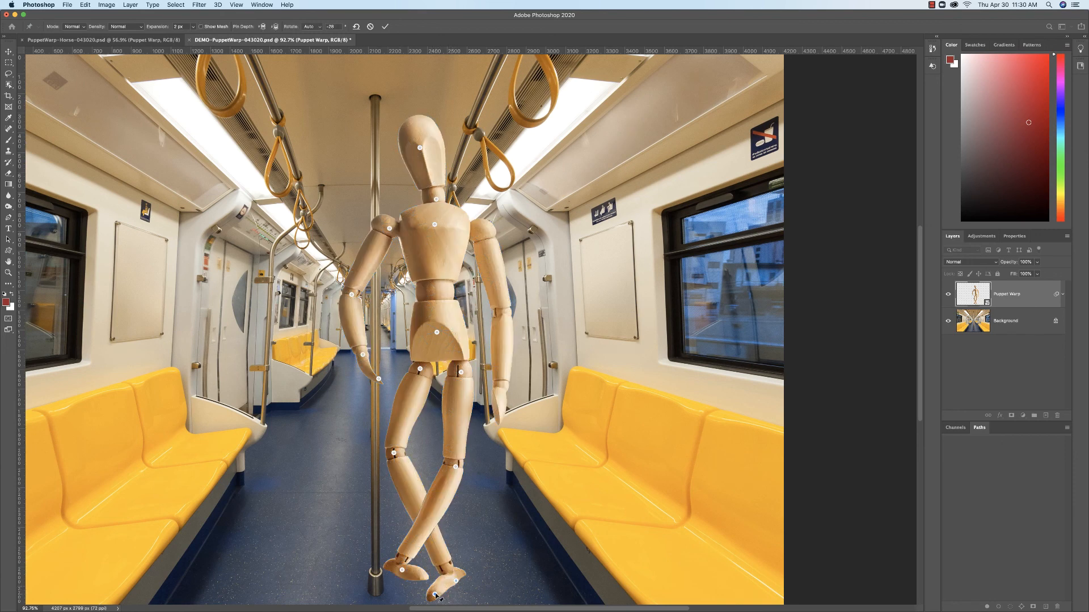
click(262, 27)
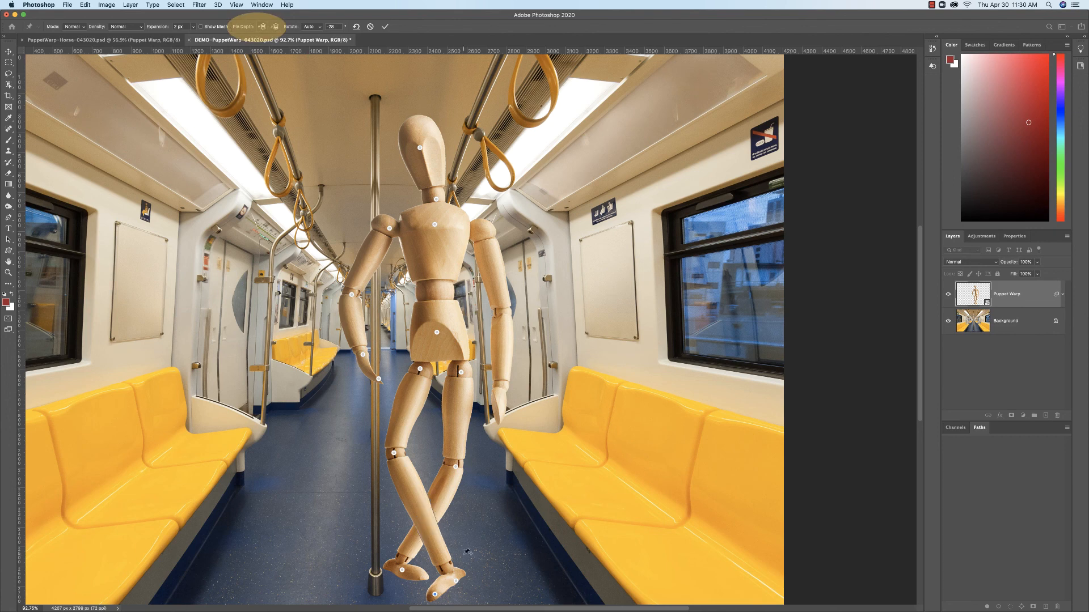
click(275, 26)
click(402, 569)
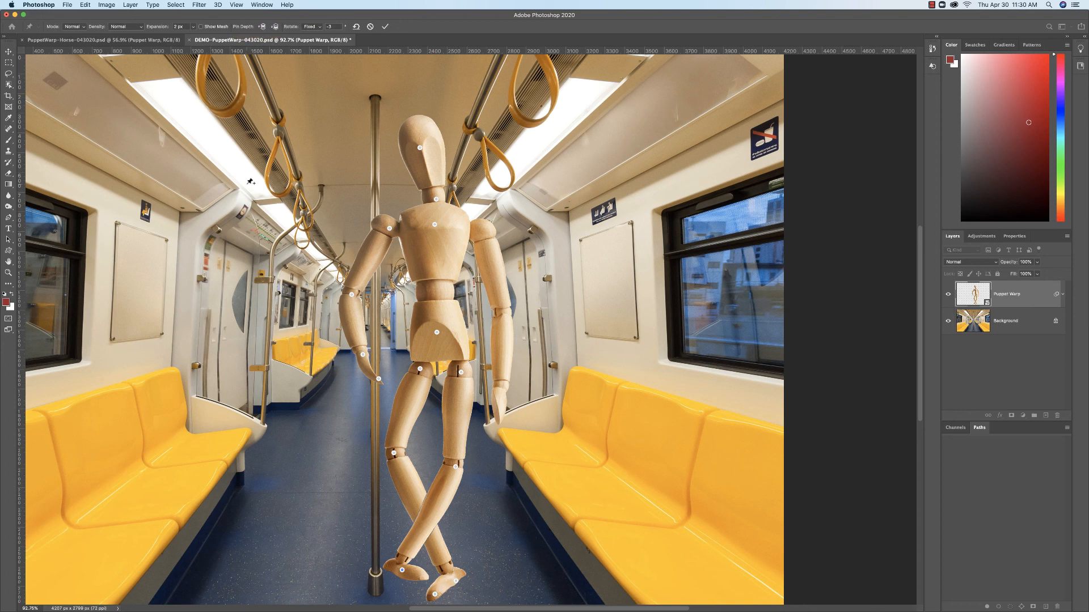
click(275, 27)
Step: Pin the free arm's joints, raise its hand to the hanging yellow strap, and bend the elbow and shoulder to suit
click(483, 230)
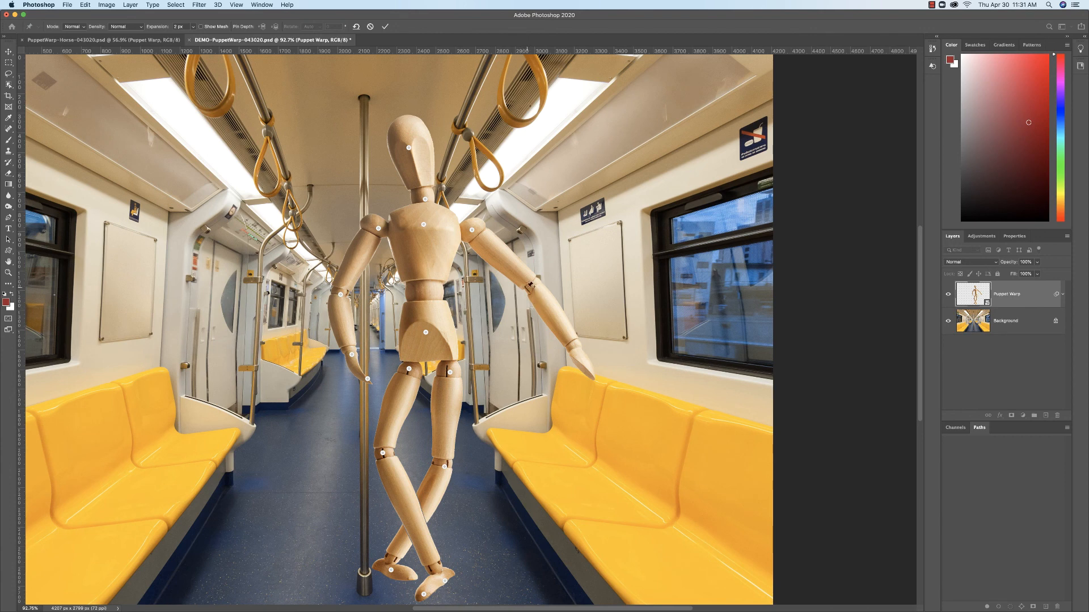
drag(571, 352, 533, 111)
drag(535, 222, 509, 179)
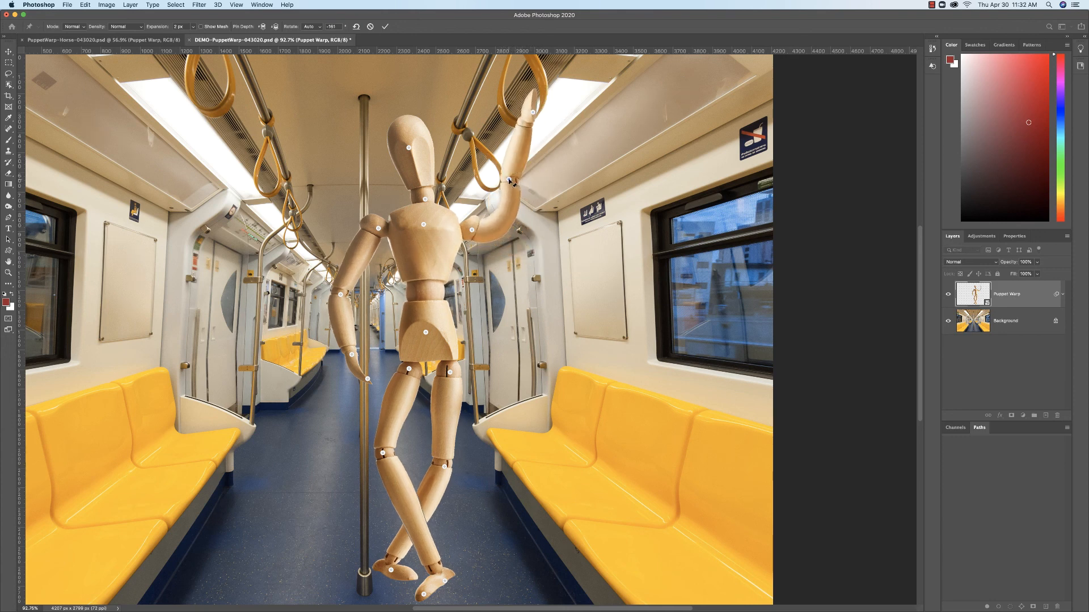
drag(480, 227, 491, 212)
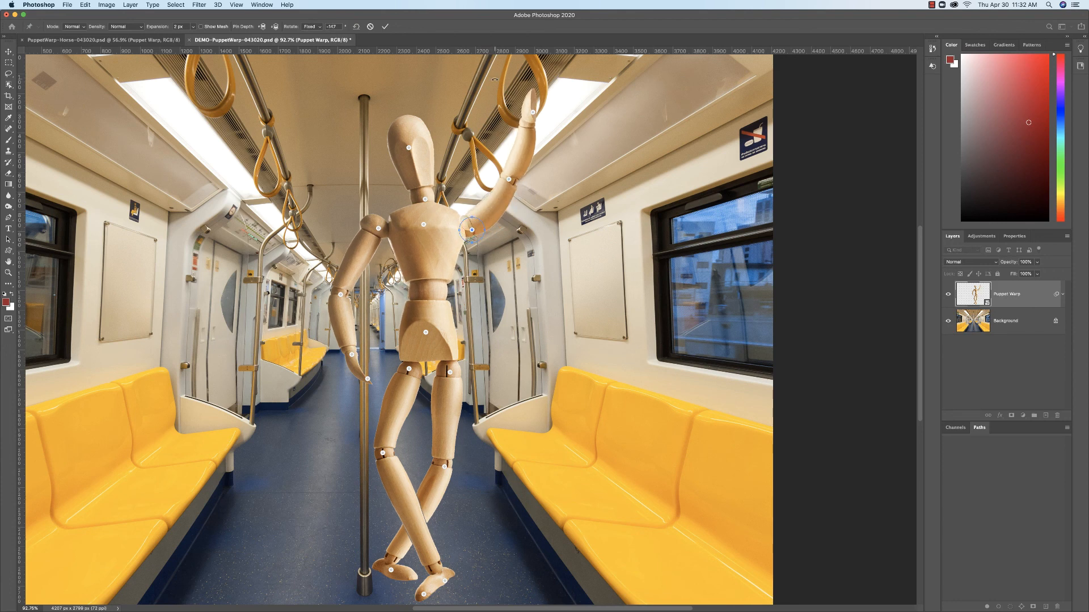
Step: Pin the raised fingertips, angle the hand into the strap, and refine the elbow's bend with extra pins
drag(532, 92, 542, 85)
click(530, 113)
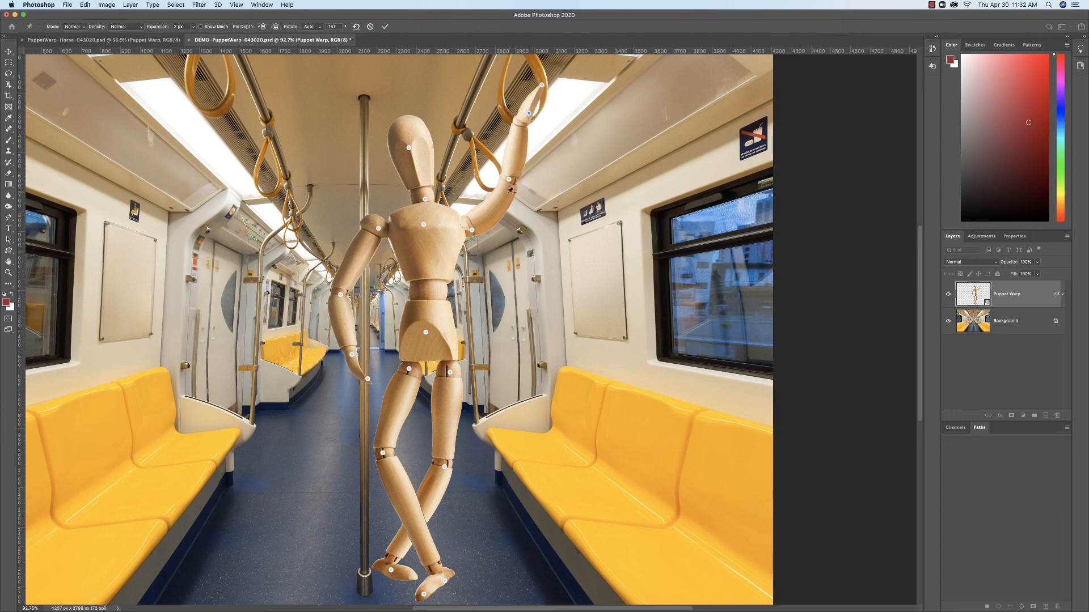
click(510, 181)
drag(517, 193, 518, 194)
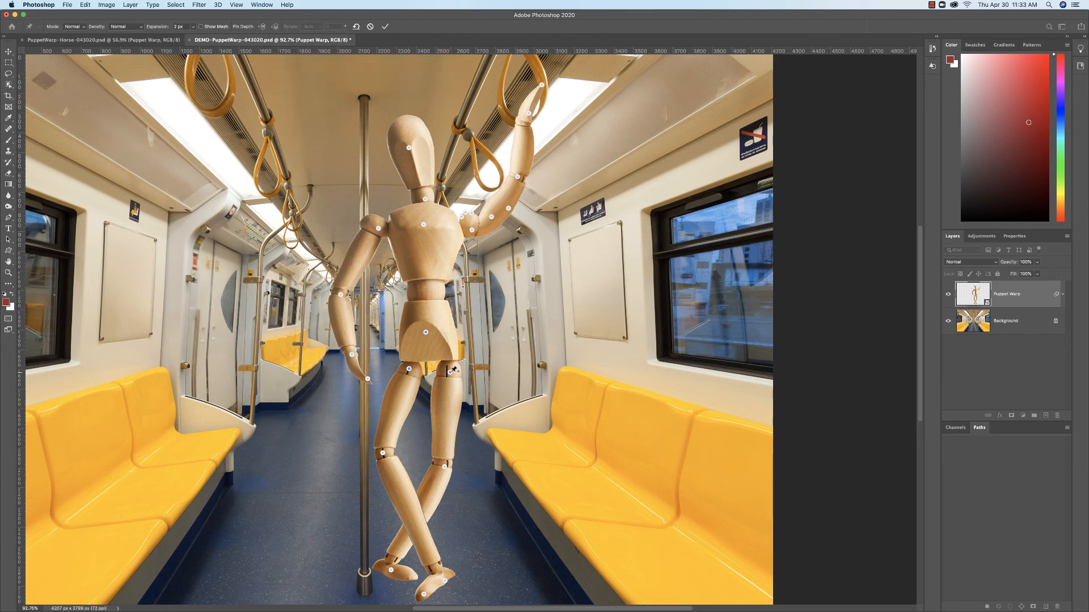
Step: Shift the mannequin's hips toward the pole, add refining pins on the pole-side thigh, pelvis edge and upper chest, and commit the warp
scroll(454, 369, right, 2)
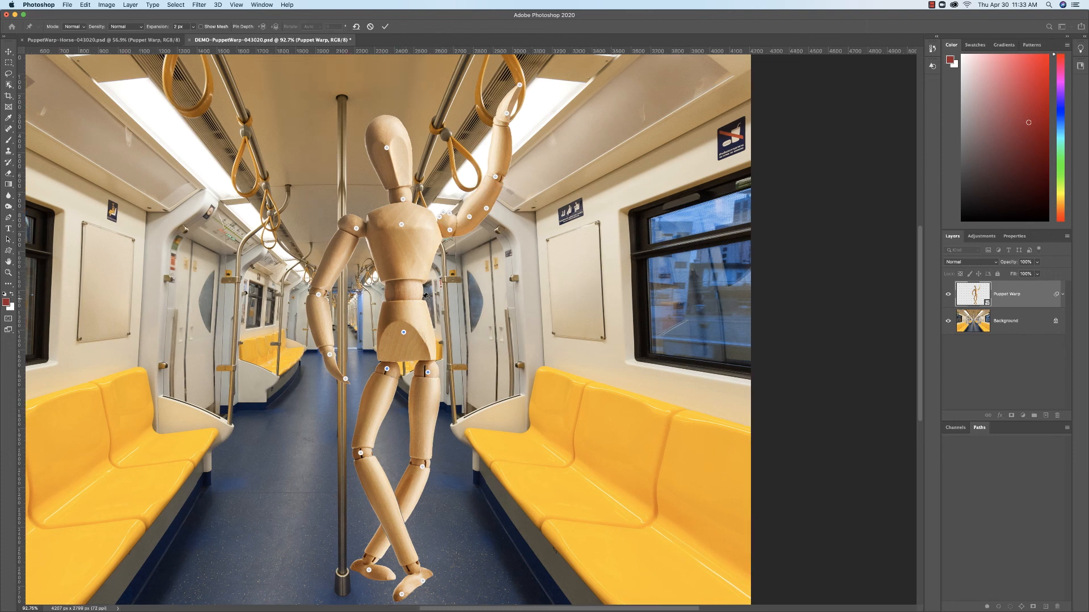
drag(389, 369, 378, 394)
scroll(389, 368, left, 1)
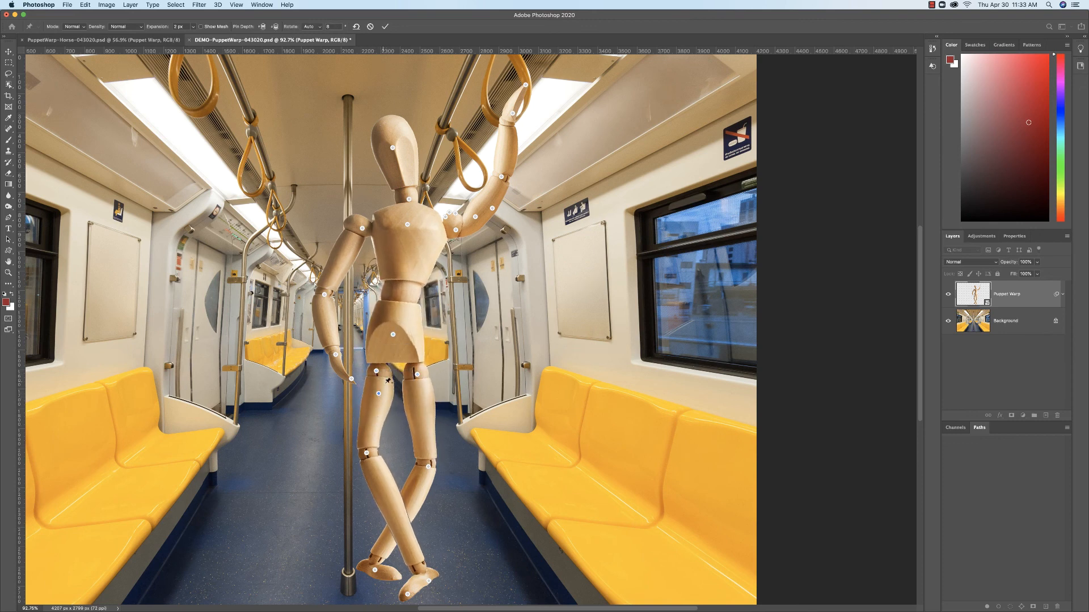
drag(421, 349, 420, 320)
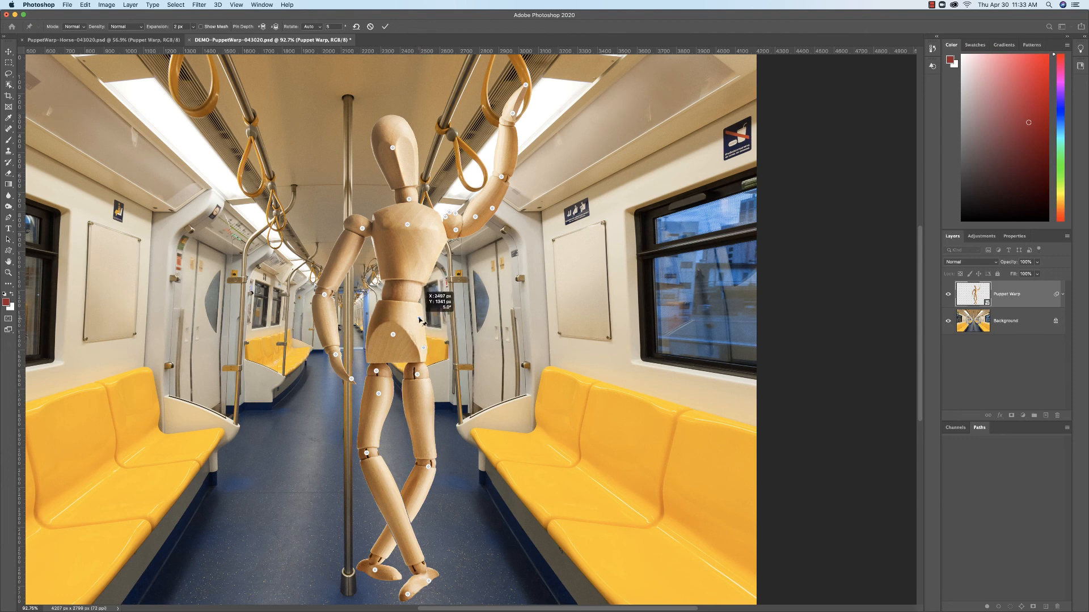
click(379, 219)
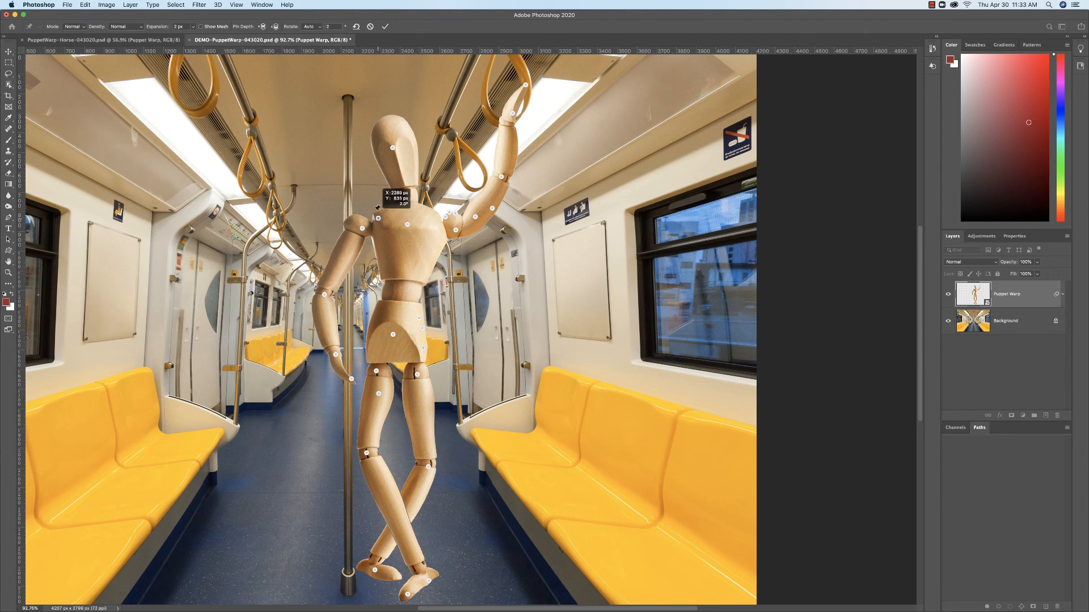
drag(377, 210, 435, 219)
scroll(412, 213, right, 1)
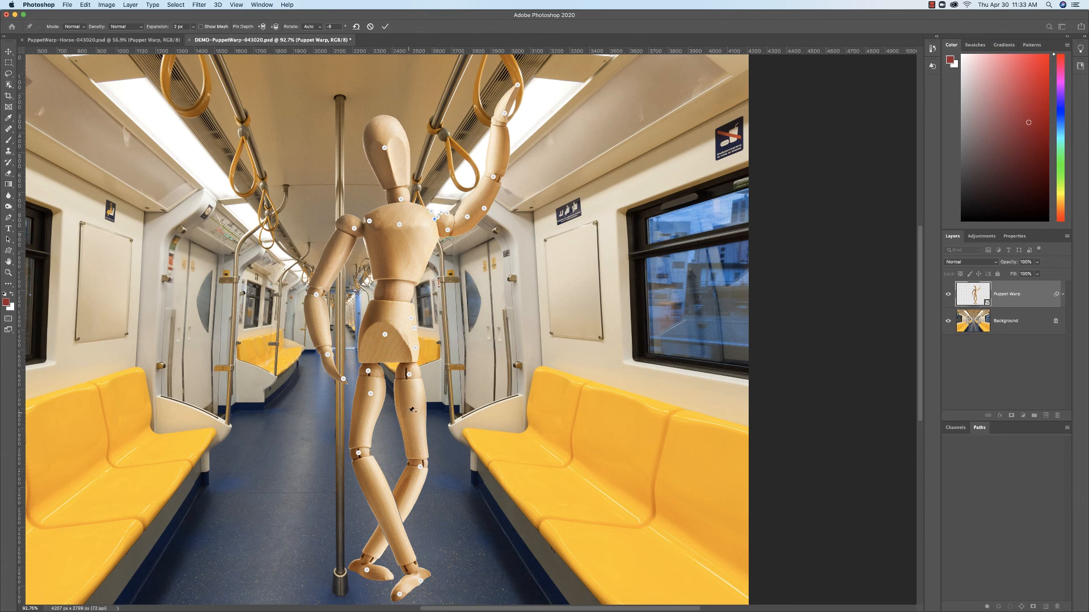
click(386, 26)
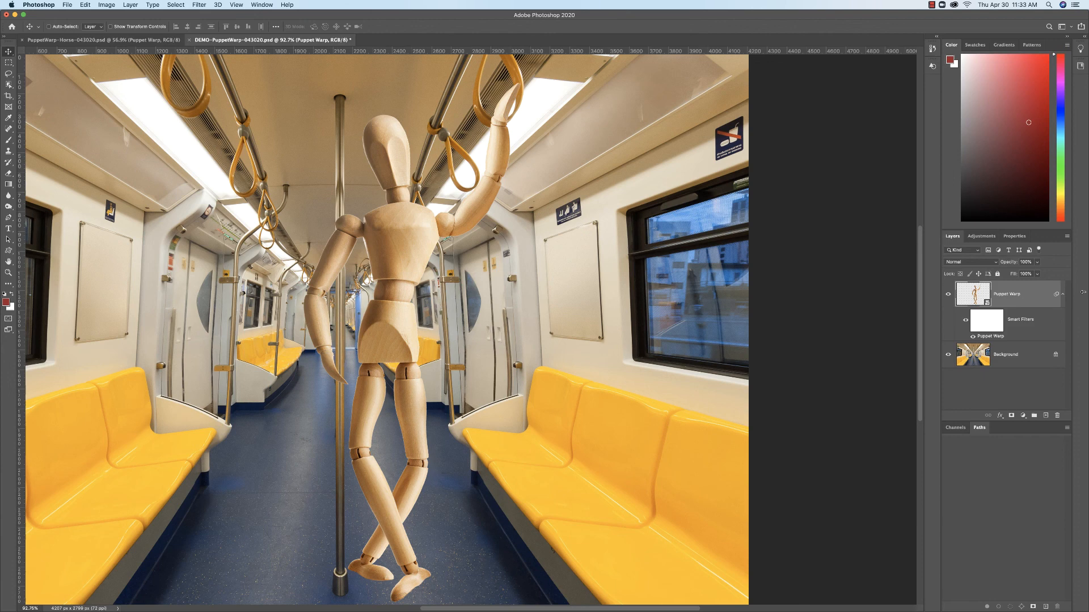
Step: Try switching the Smart Filters off and on and painting black strokes on the filter mask across the mannequin, and reset the mask to white
click(965, 321)
click(965, 321)
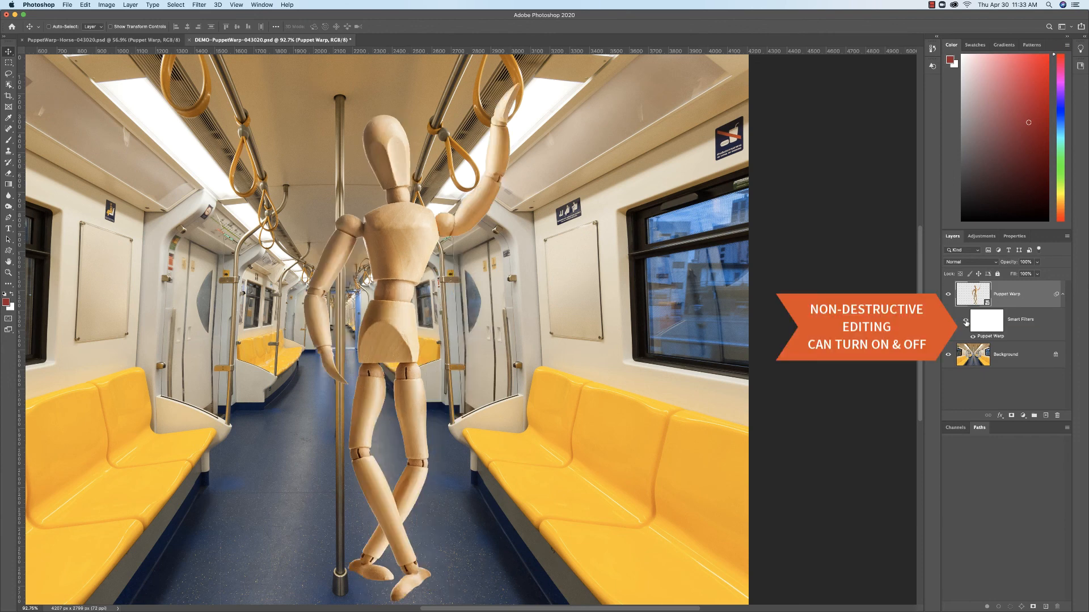
click(983, 324)
key(b)
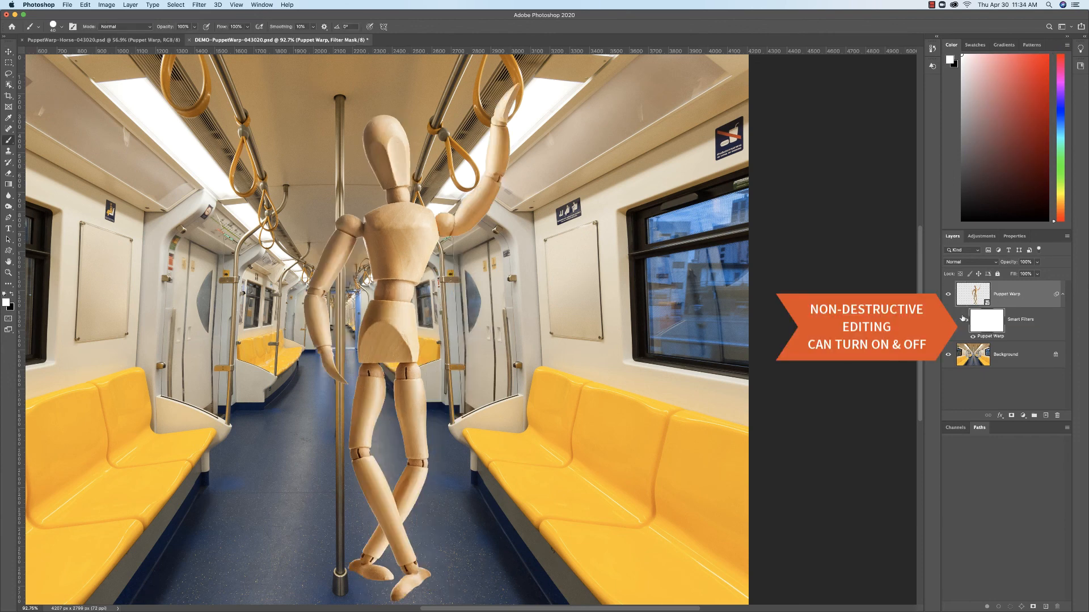
key(x)
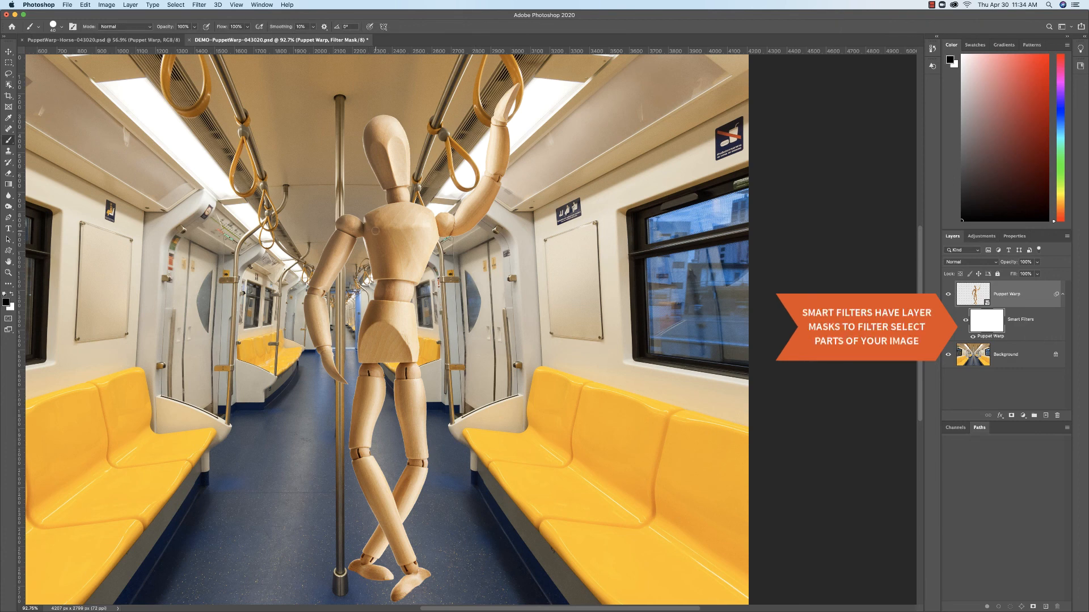
drag(297, 213, 545, 307)
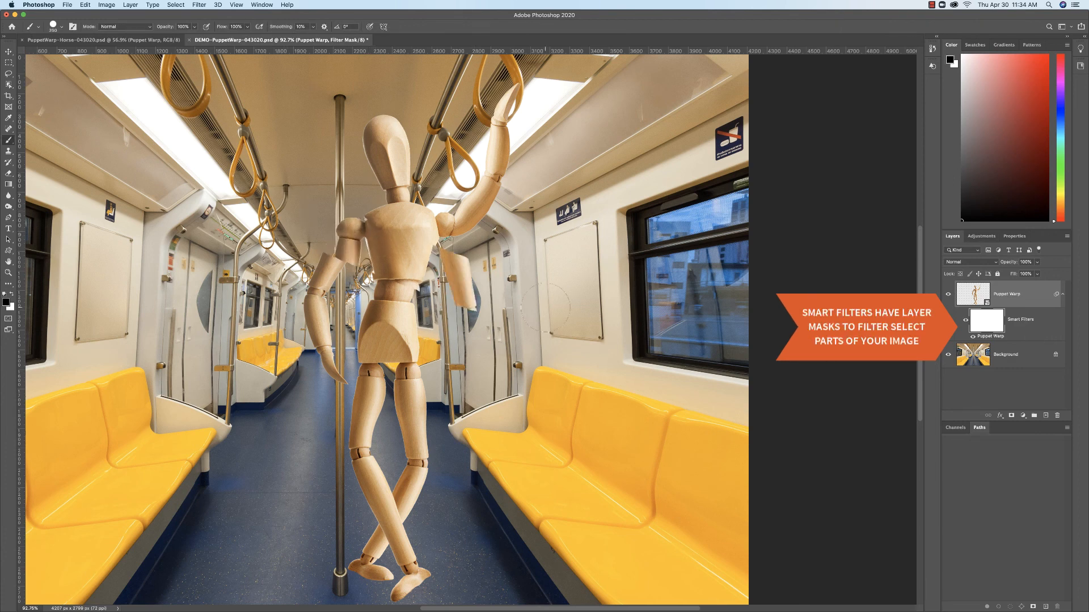
drag(521, 136, 386, 153)
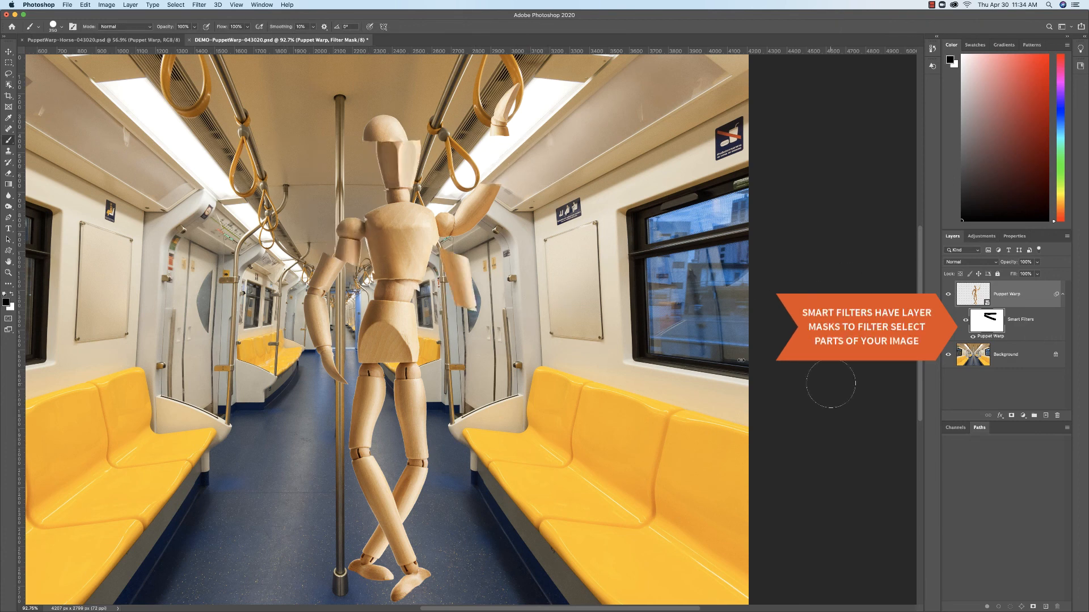
mouse_move(466, 358)
mouse_down()
mouse_move(431, 391)
mouse_move(397, 572)
mouse_move(369, 329)
mouse_move(335, 283)
mouse_up()
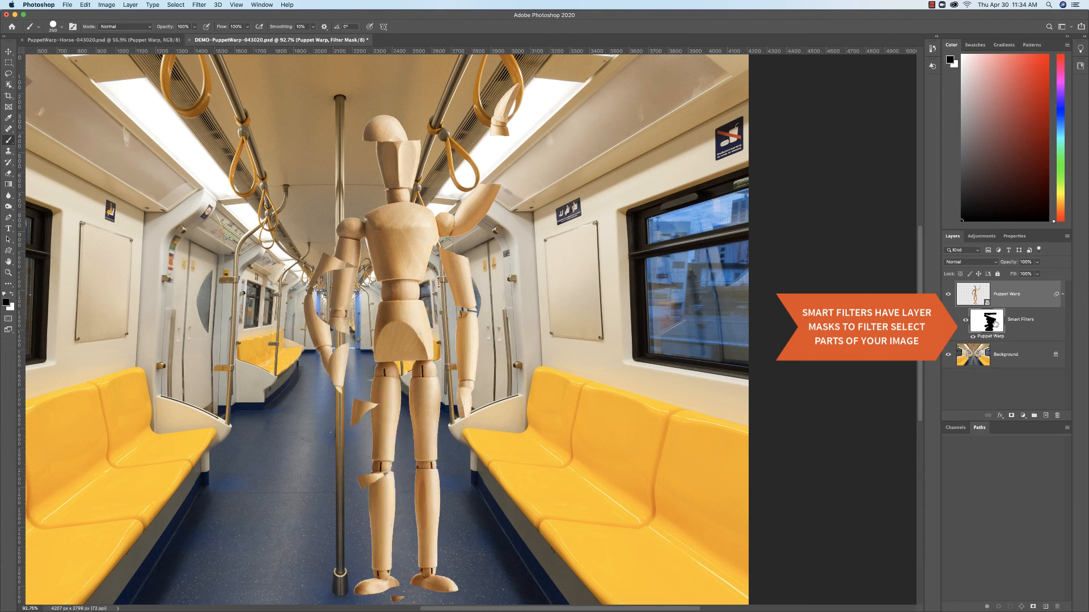
key(super+BackSpace)
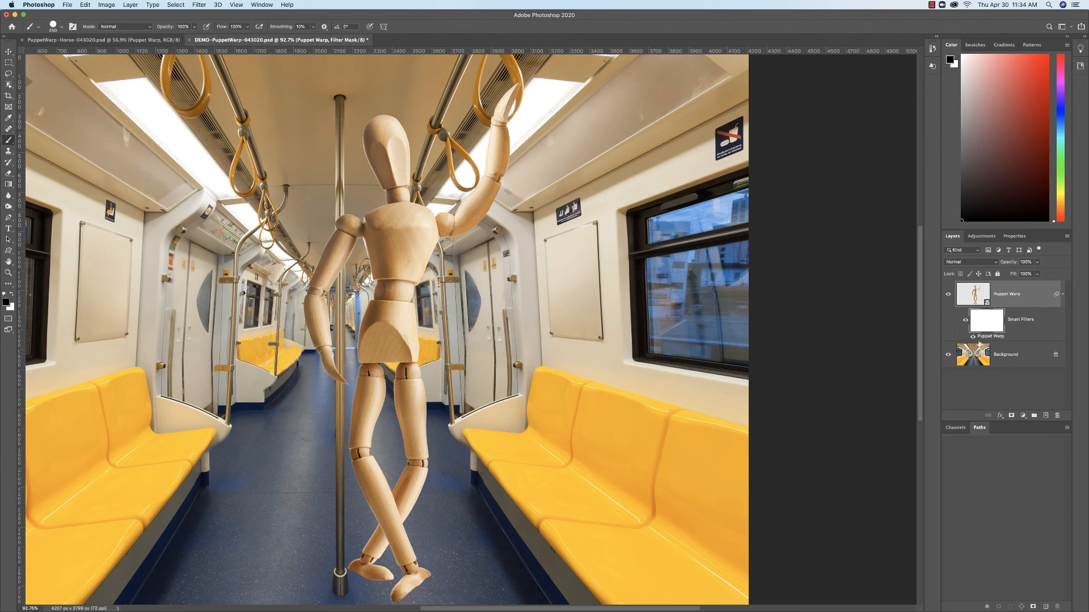
Step: Reopen the Puppet Warp smart filter, tilt the mannequin's head toward the pole, and shift its chest toward the pole
double_click(989, 336)
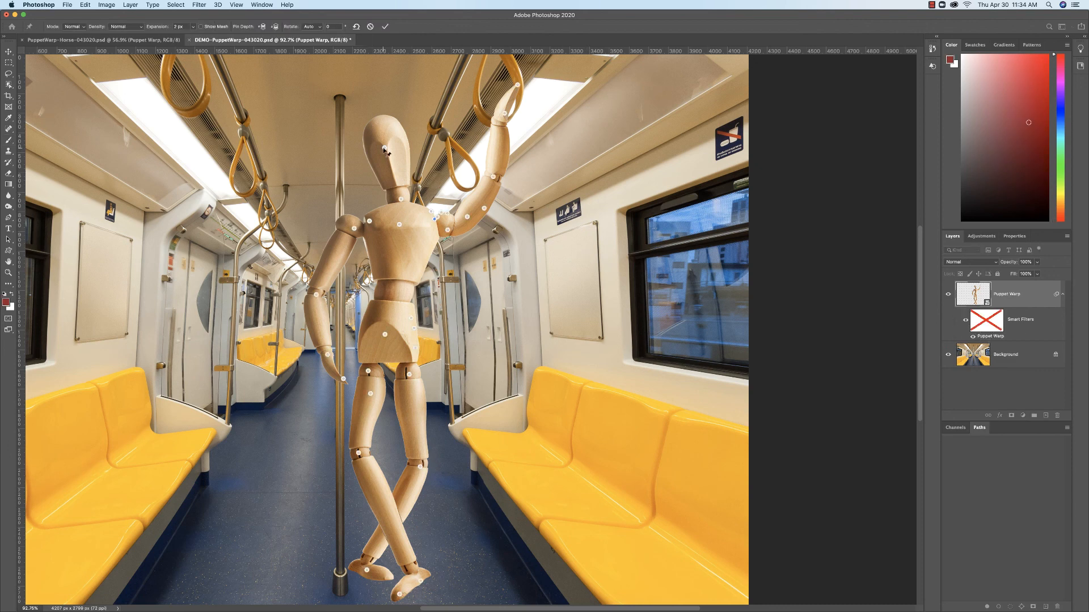
mouse_move(385, 147)
mouse_down()
mouse_move(410, 150)
mouse_move(369, 159)
mouse_up()
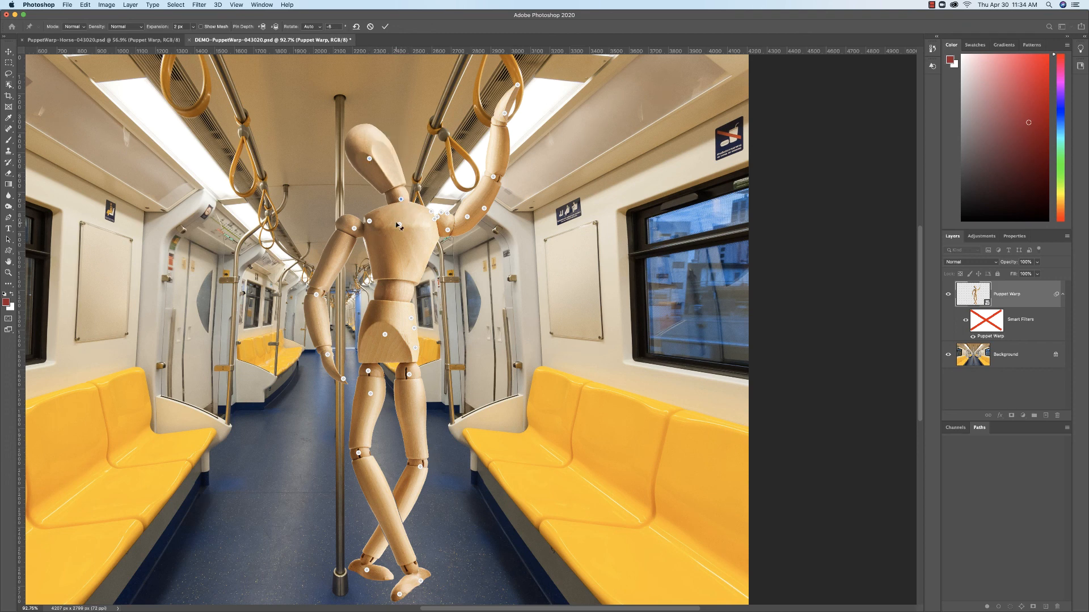
drag(399, 225, 359, 216)
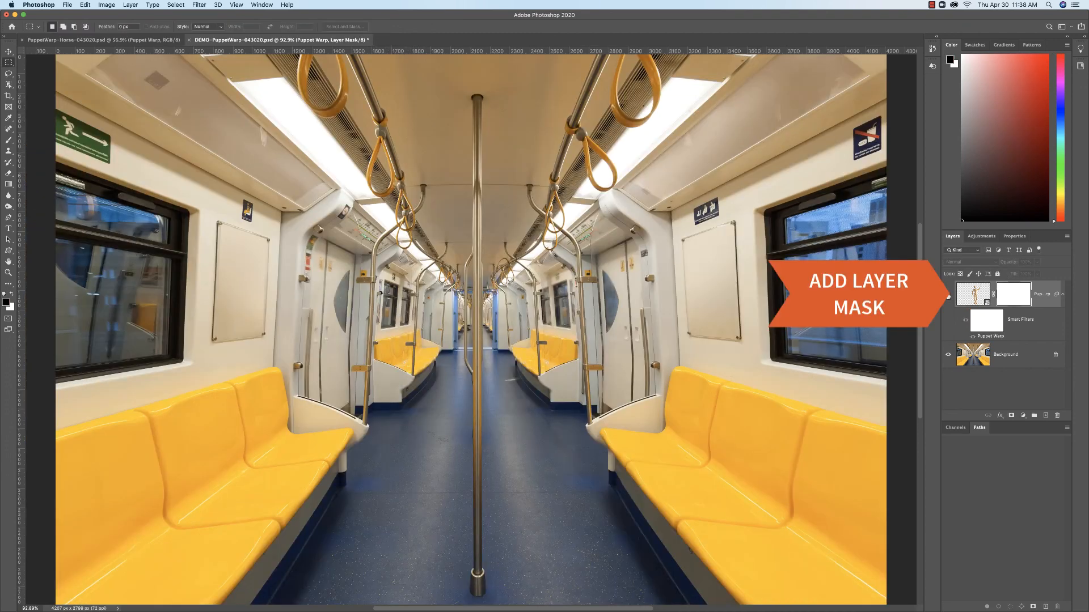
Step: Select the pole on the Background layer with a narrow rectangular marquee, and show the mannequin layer with its layer mask active
click(978, 356)
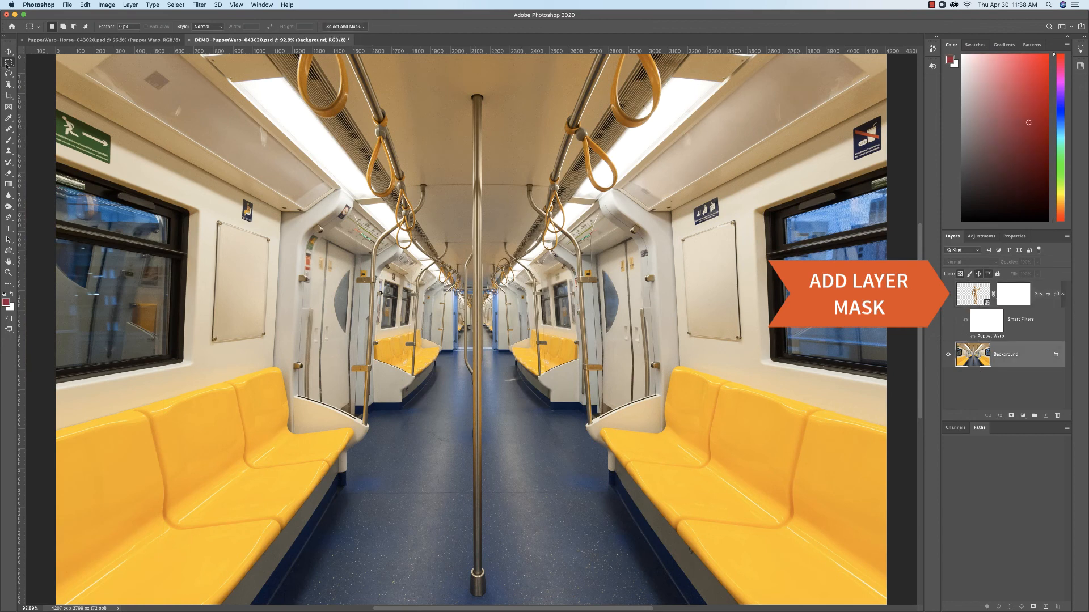
drag(477, 197, 482, 466)
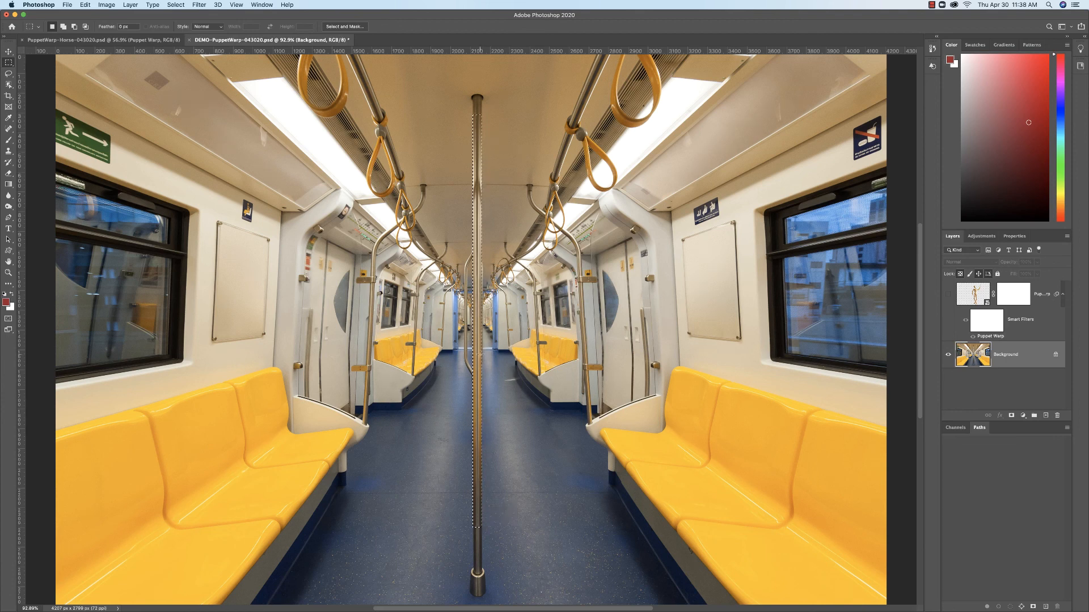
click(1002, 292)
click(948, 295)
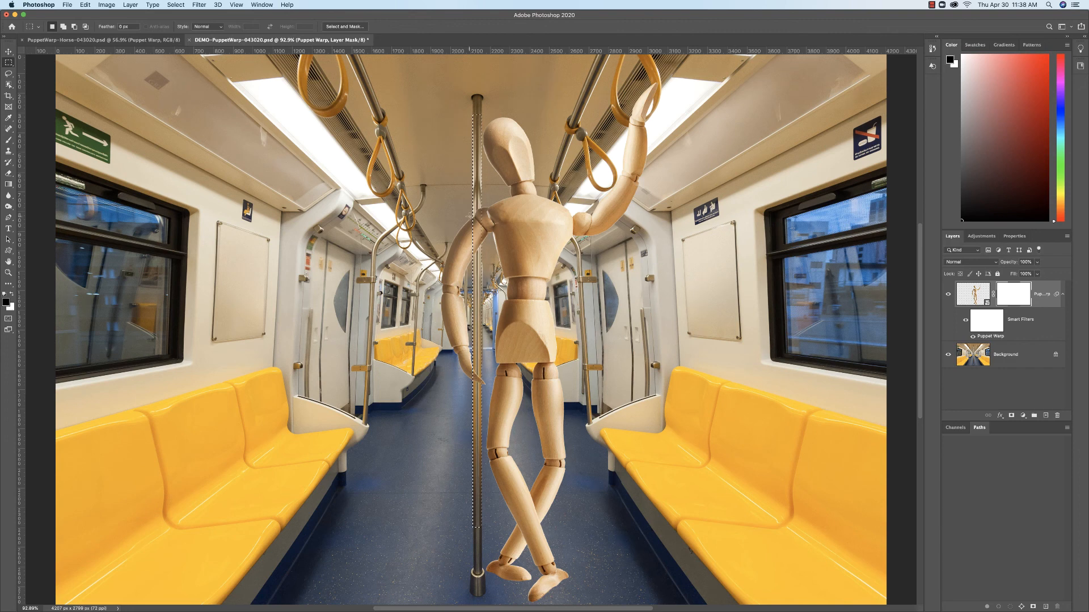
Step: Paint black with a smaller brush inside the pole selection to mask out the shoulder where it overlaps the pole, and deselect
key(b)
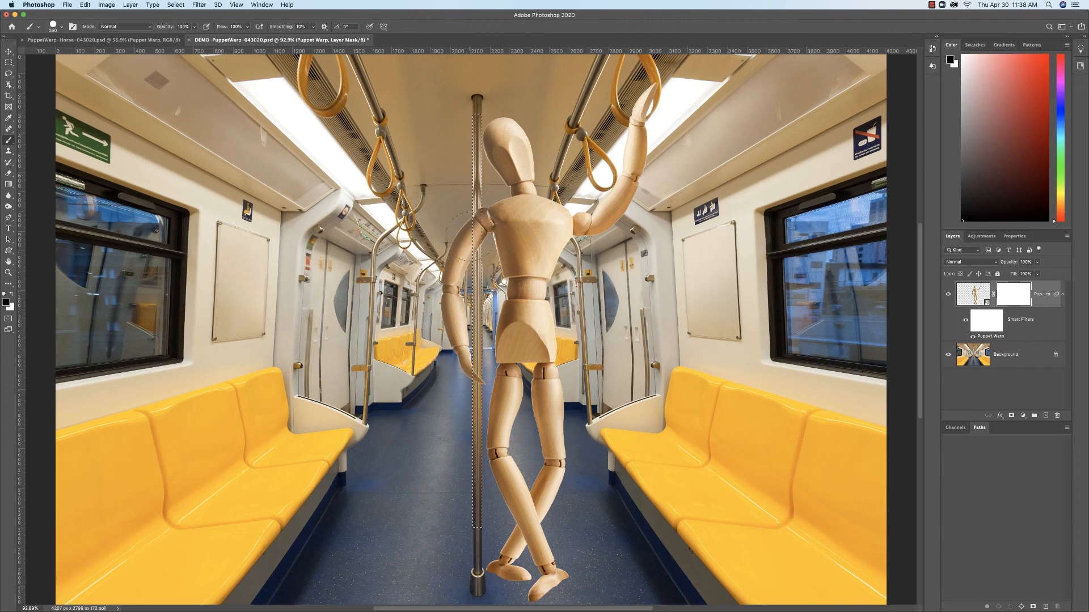
key(bracketleft)
key(bracketleft)
key(bracketleft)
key(bracketleft)
key(bracketleft)
drag(477, 263, 476, 220)
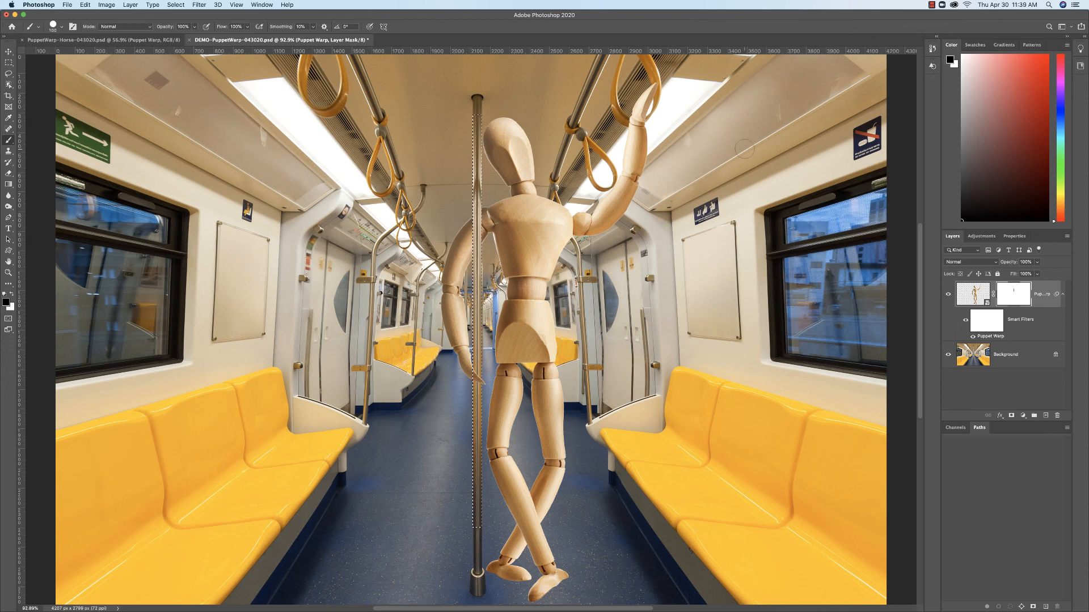
key(super+d)
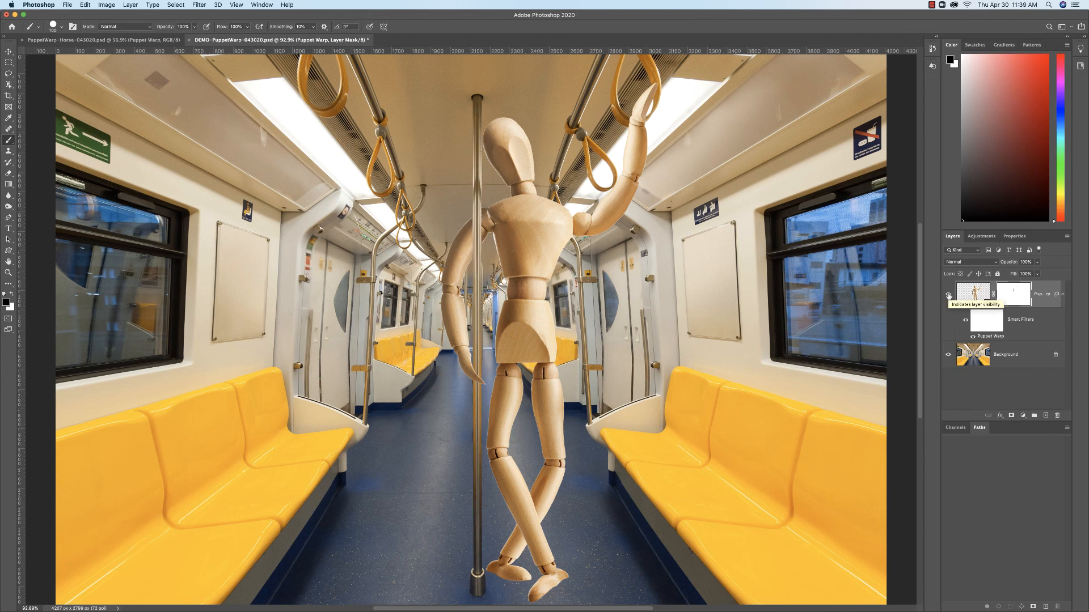
Step: Hide the mannequin layer, select the yellow strap by its raised hand on the Background with Quick Selection, and show the layer again
click(948, 295)
click(970, 353)
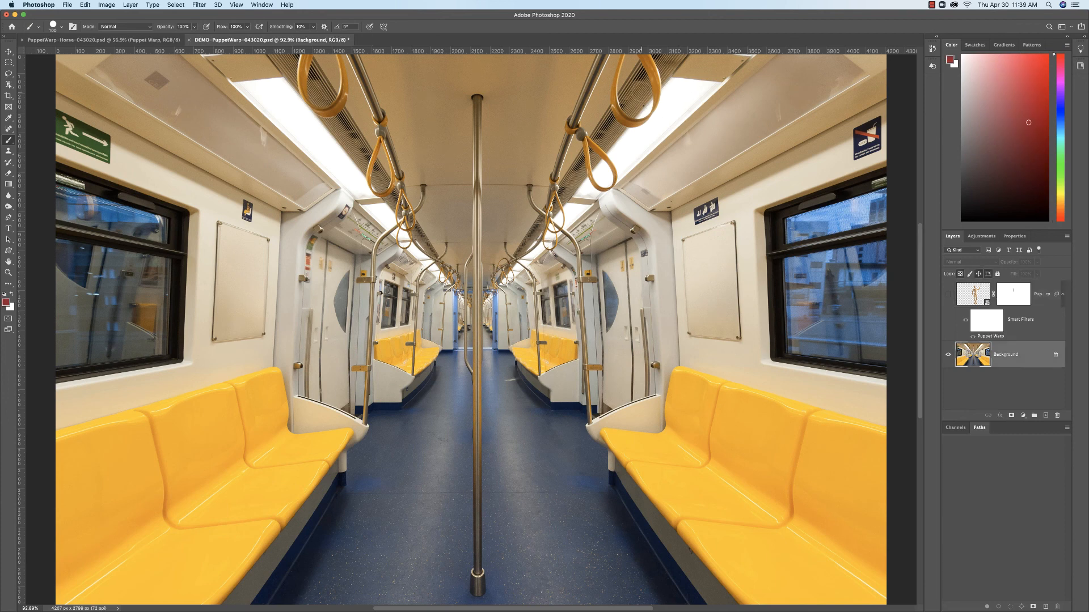
click(8, 84)
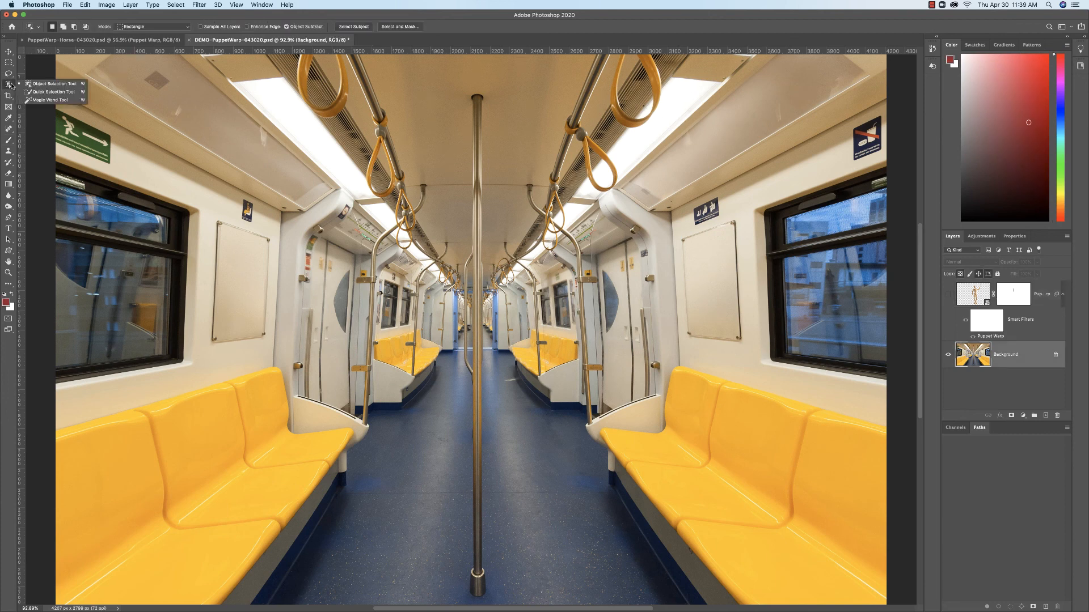
click(41, 93)
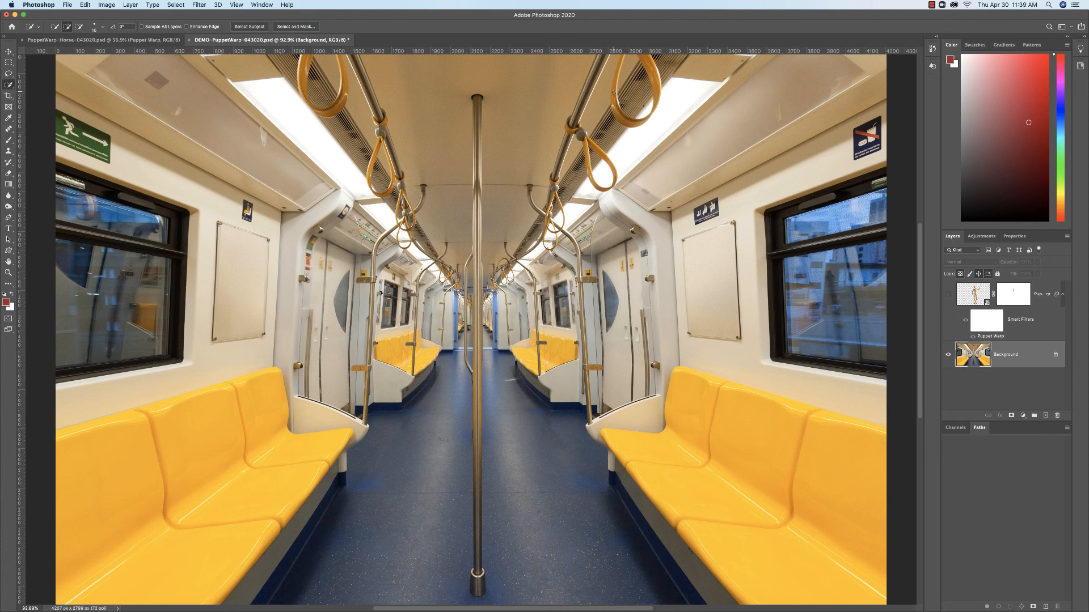
drag(618, 116, 621, 122)
key(alt)
click(948, 295)
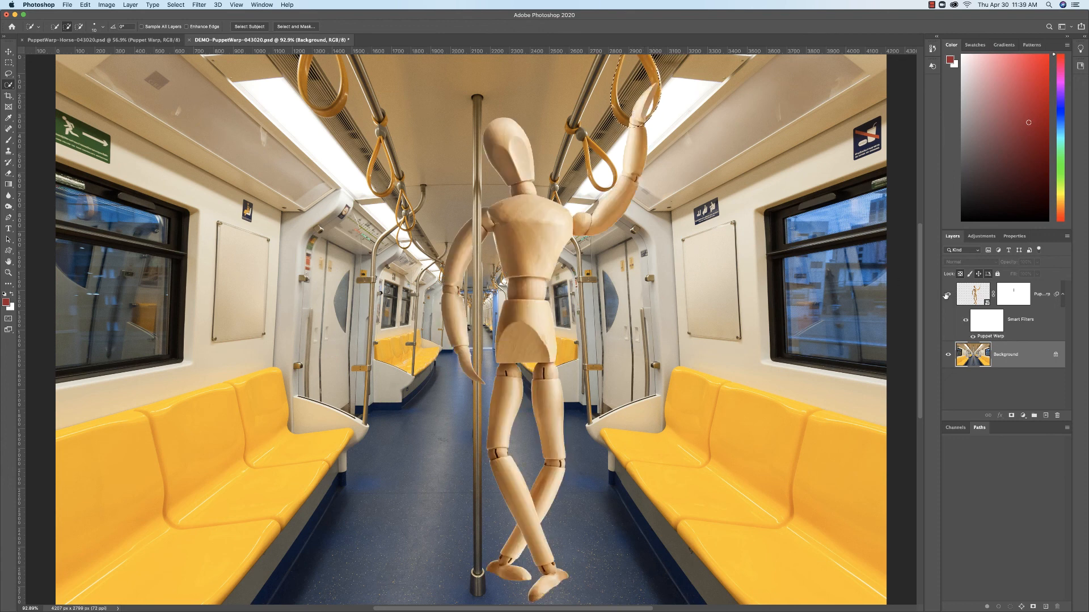
Step: Paint black on the mannequin's layer mask inside the strap selection to bring the strap in front of the hand, and switch to white
click(1011, 300)
key(b)
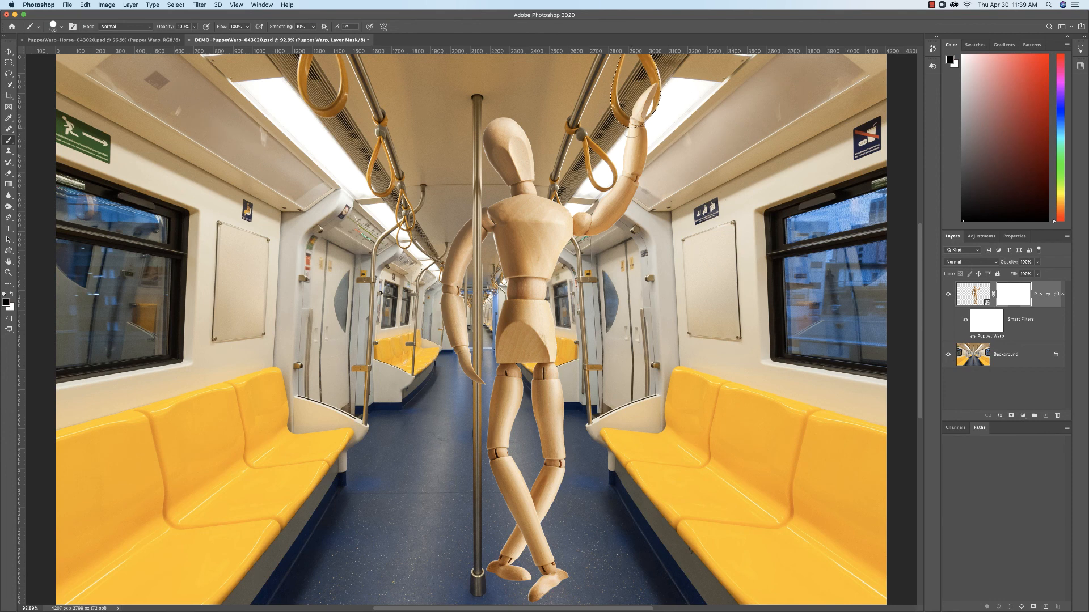
scroll(652, 129, right, 2)
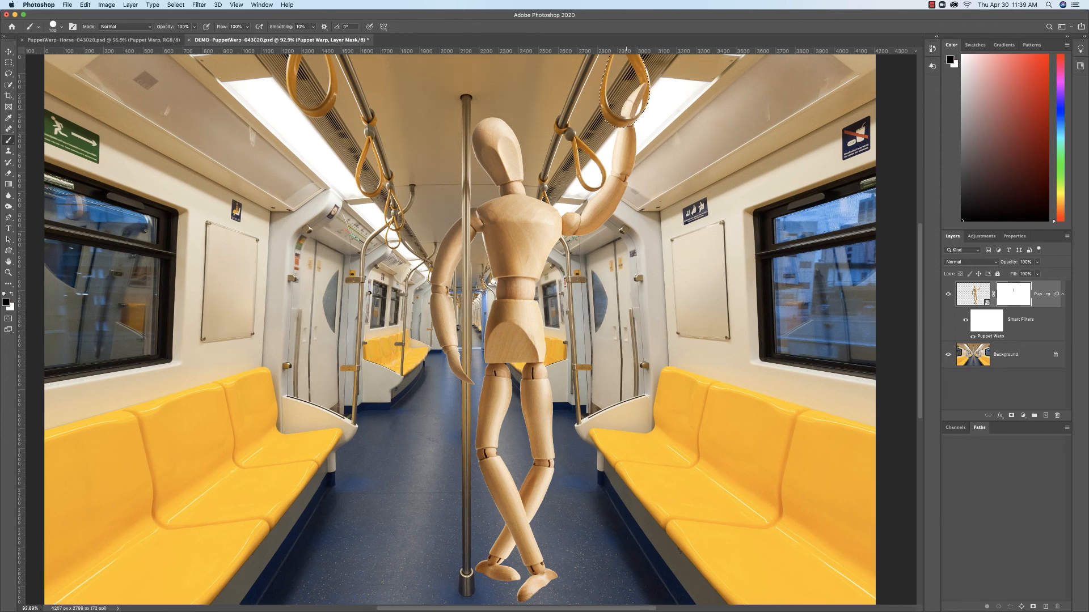
key(x)
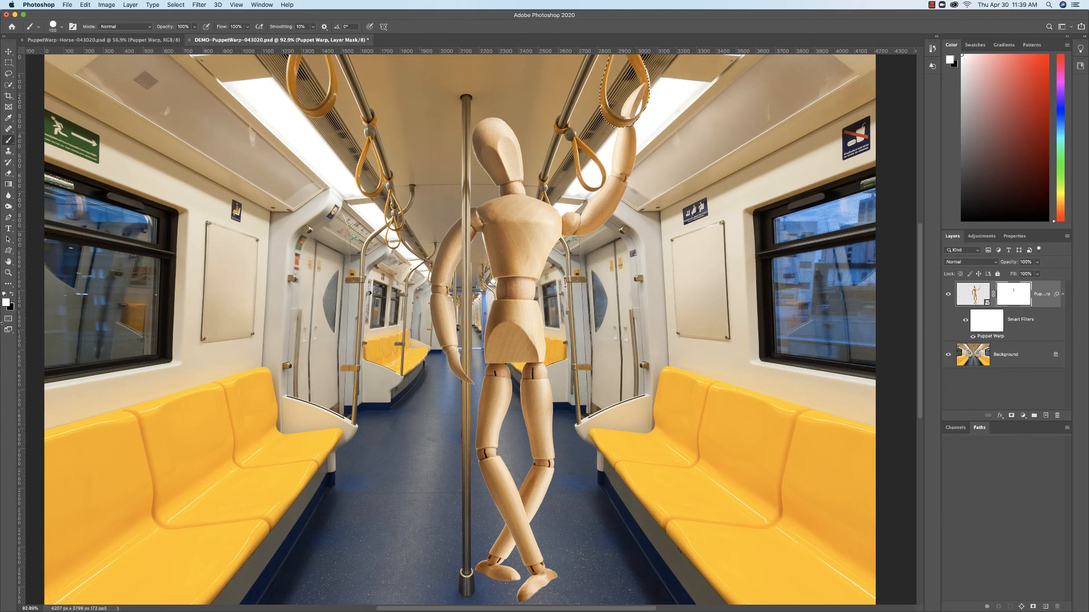